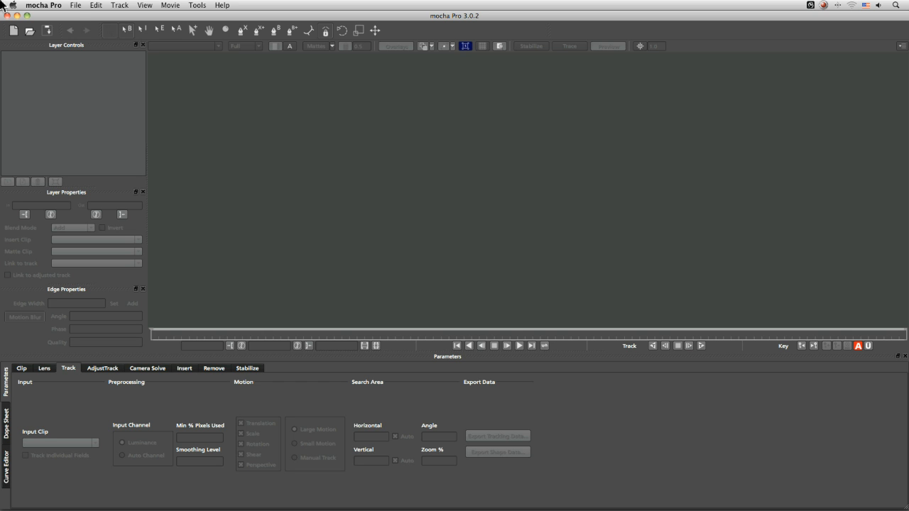
- Start a new project from shaking train.mov with separate fields set to Upper field first
left_click(13, 31)
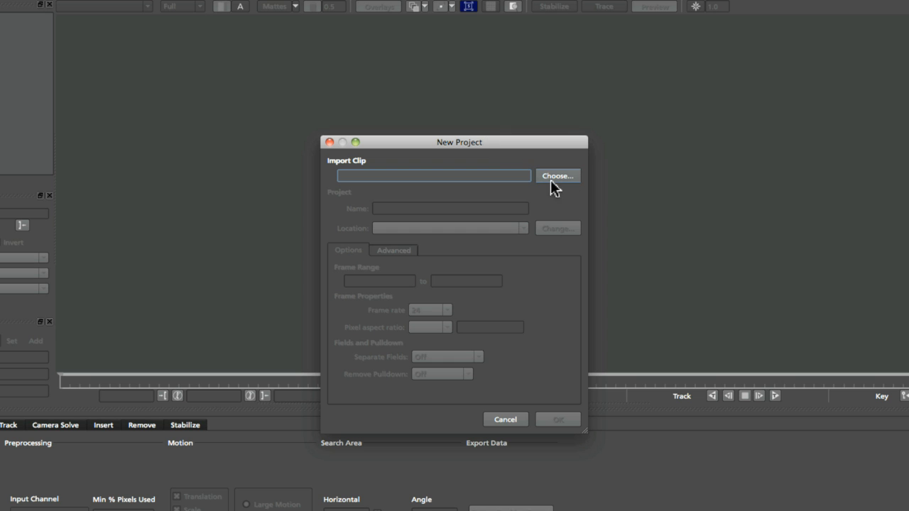
left_click(534, 176)
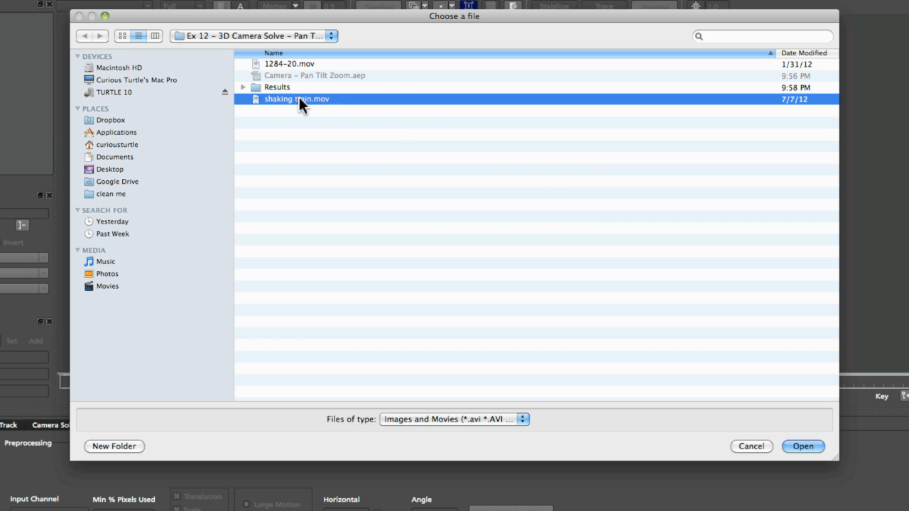
double_click(332, 100)
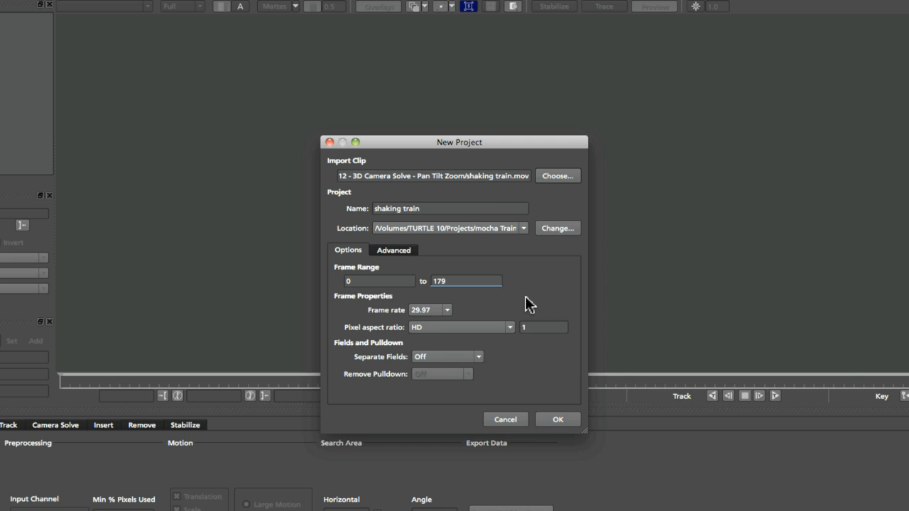
left_click(480, 357)
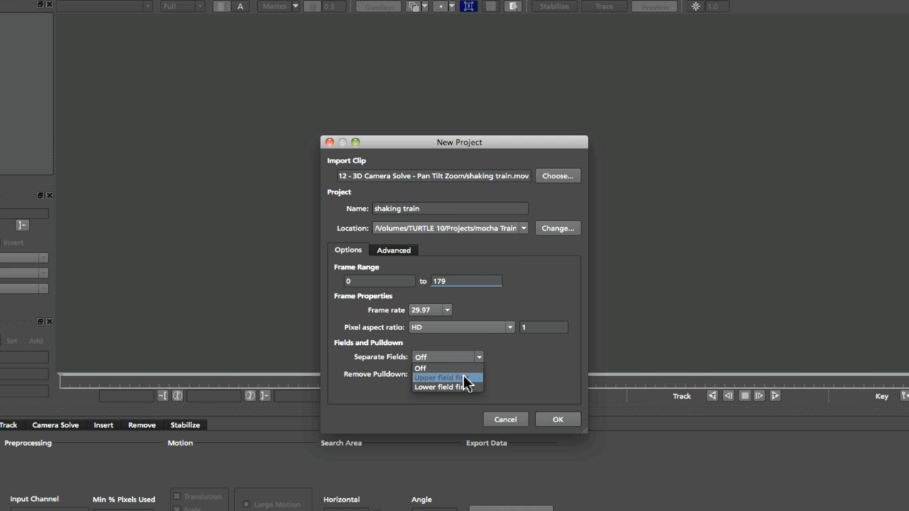
left_click(465, 378)
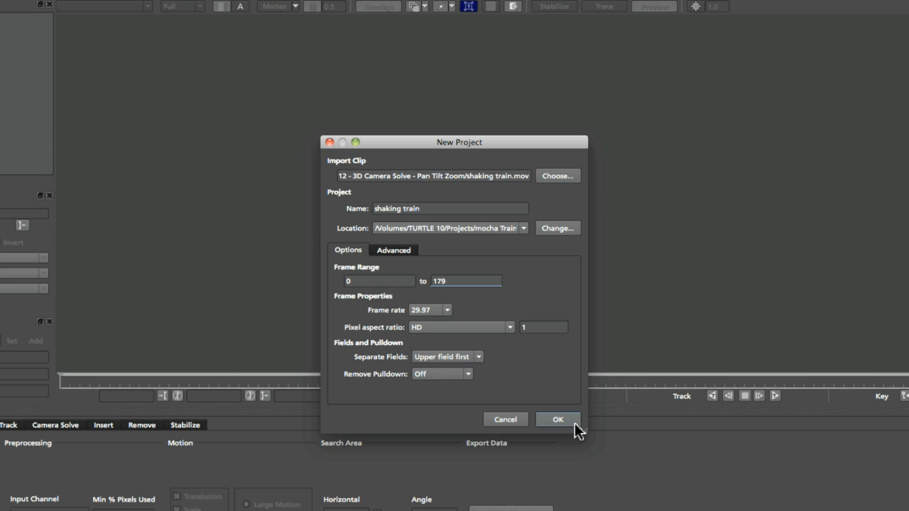
- Name the project shaking train 001, create it overwriting the existing project file, and save it
left_click(467, 206)
type("0")
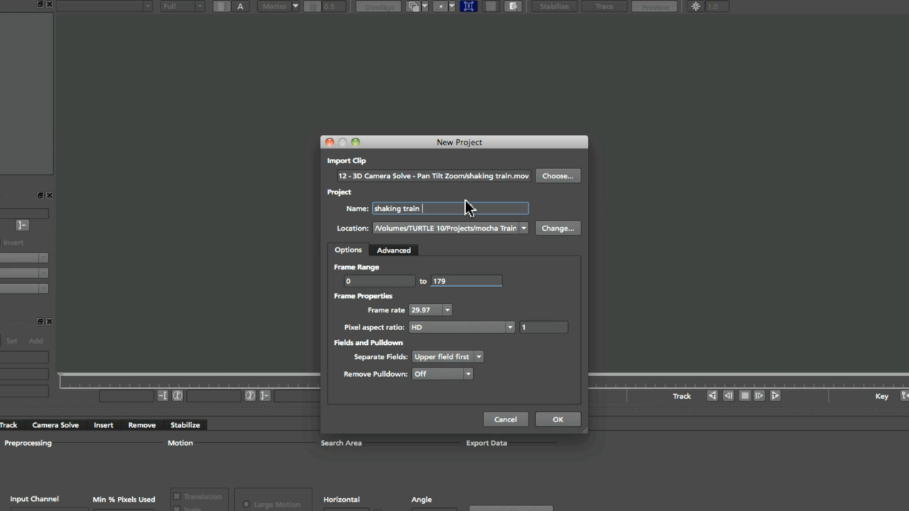
type("01")
key("Return")
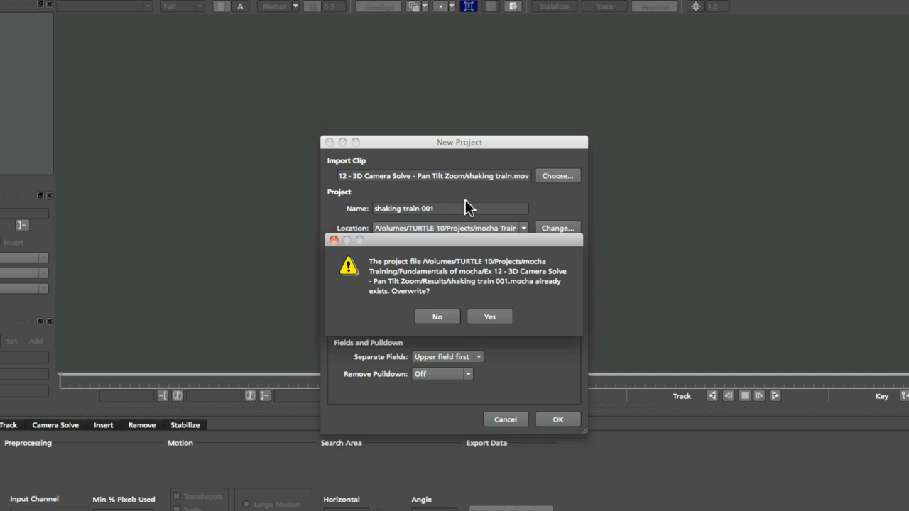
left_click(474, 316)
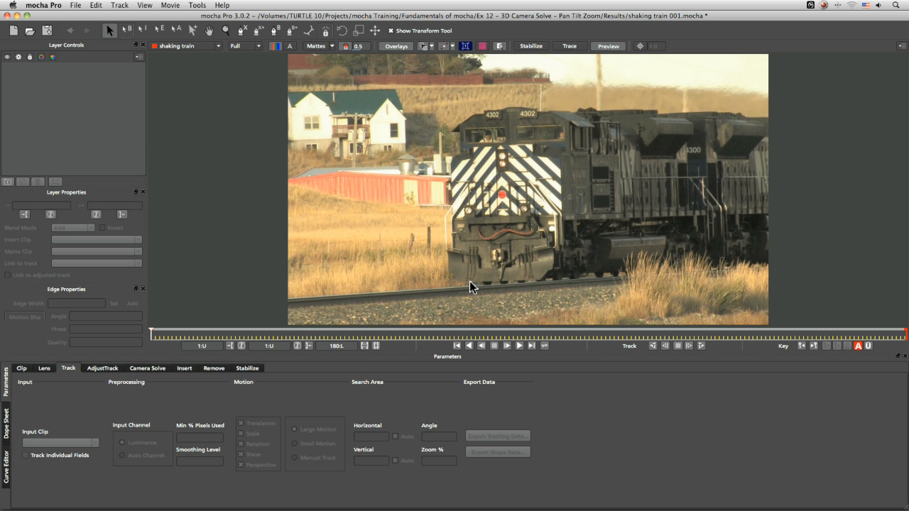
key("super+s")
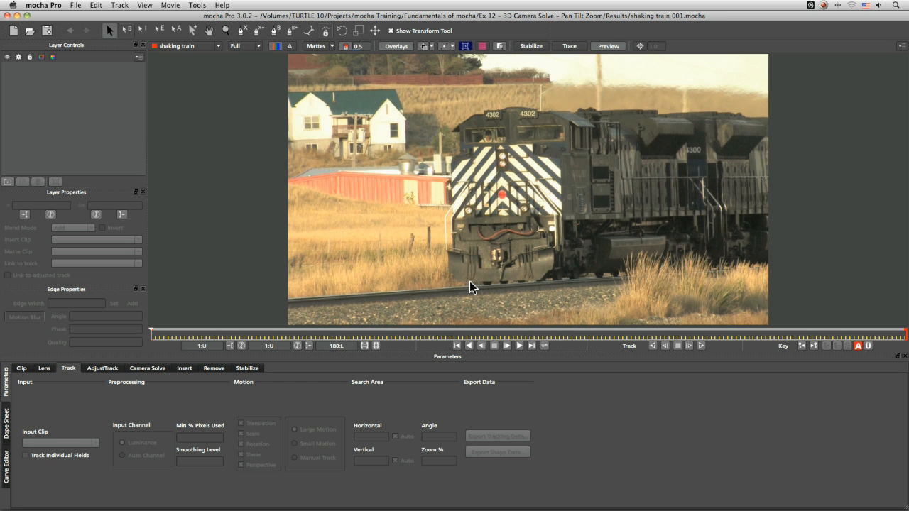
- Compare upper and lower field first settings in the clip's interlaced field processing options
left_click(22, 369)
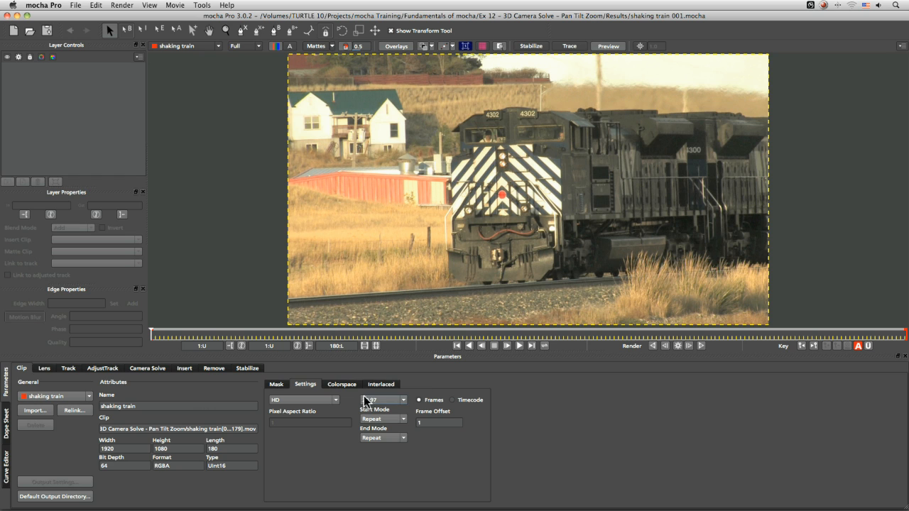
left_click(382, 386)
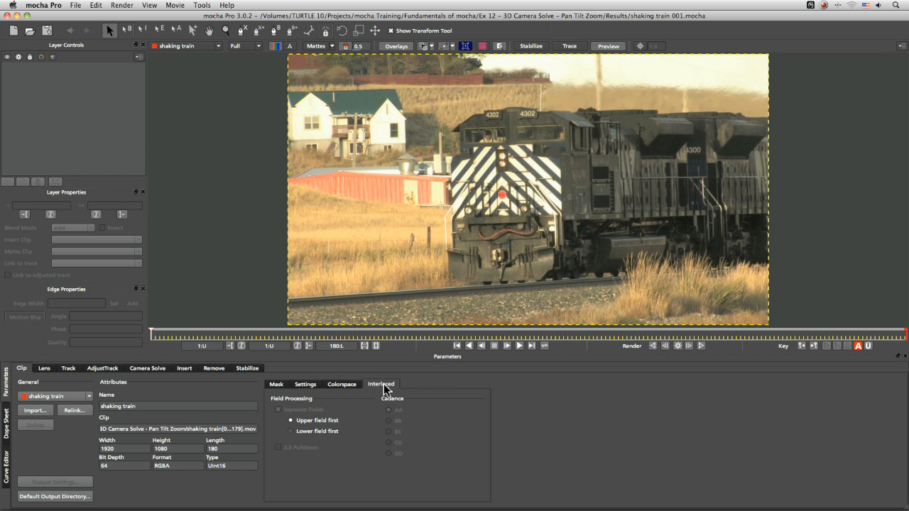
left_click(320, 430)
left_click(321, 422)
left_click(322, 429)
left_click(323, 421)
left_click(323, 430)
left_click(328, 422)
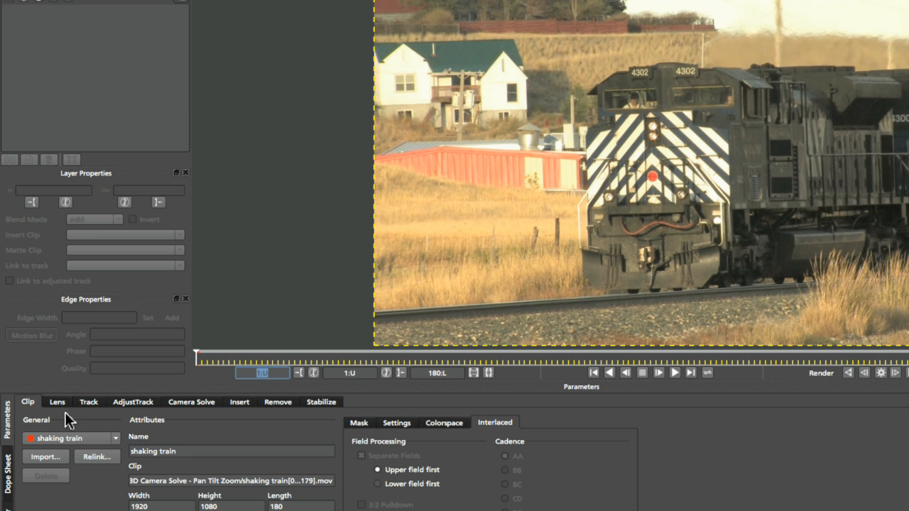
- Play back the clip and set the clip's field processing to Lower field first
left_click(90, 407)
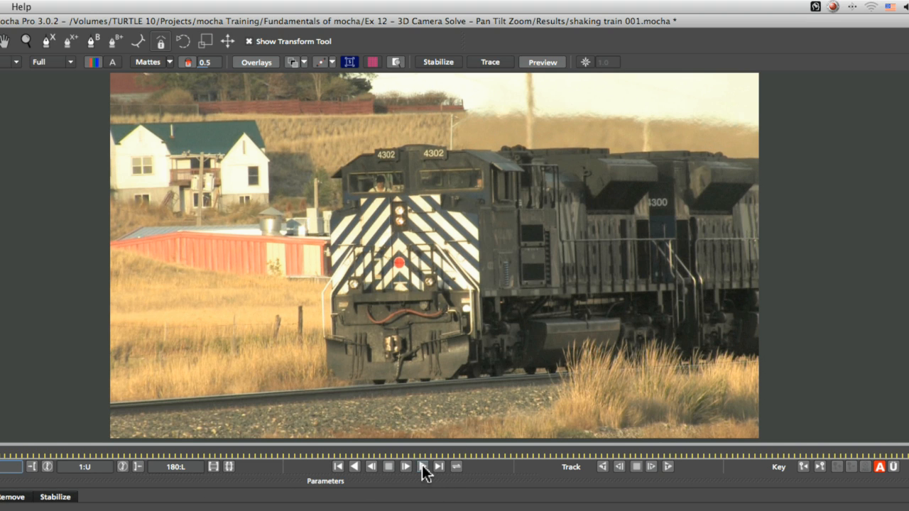
left_click(423, 467)
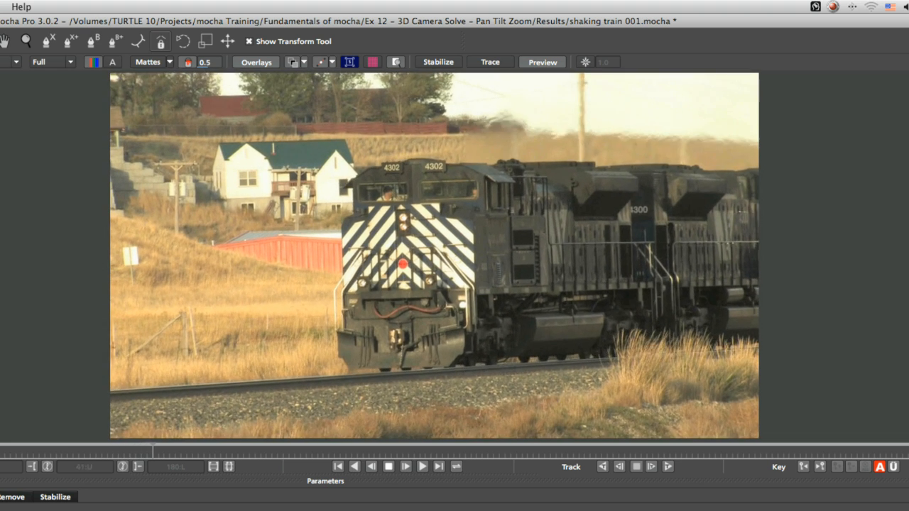
left_click(389, 467)
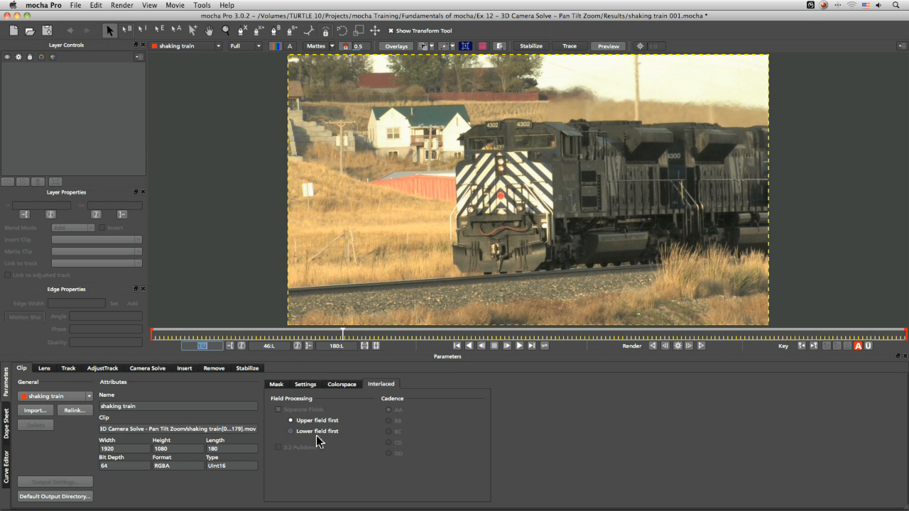
left_click(320, 431)
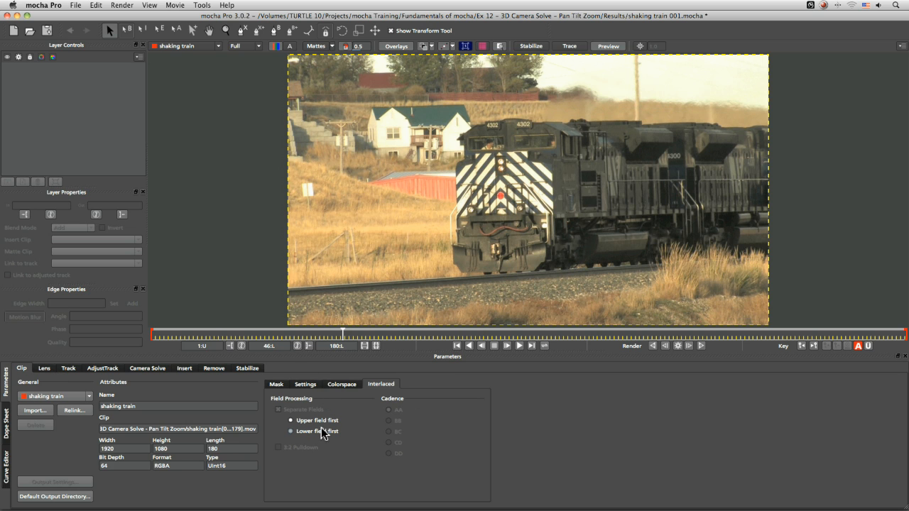
- Play the clip through from the Track module and return to the first frame
left_click(68, 368)
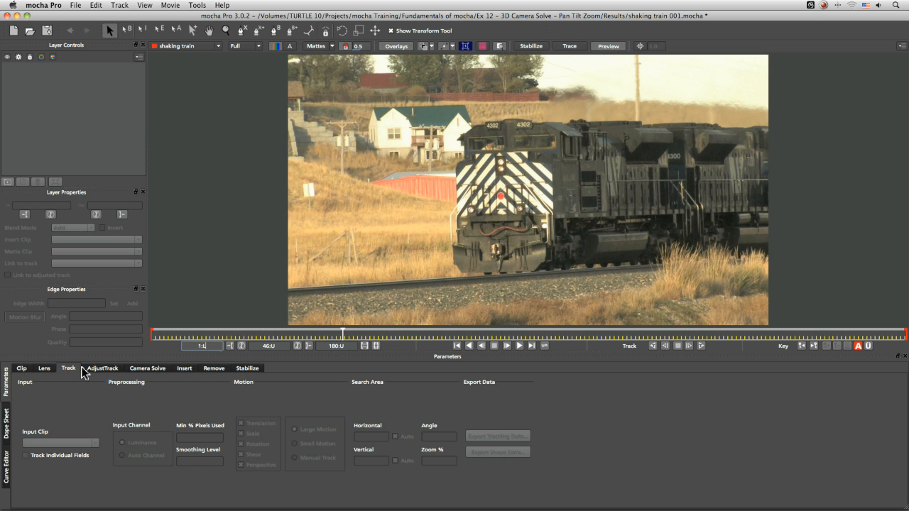
left_click(519, 346)
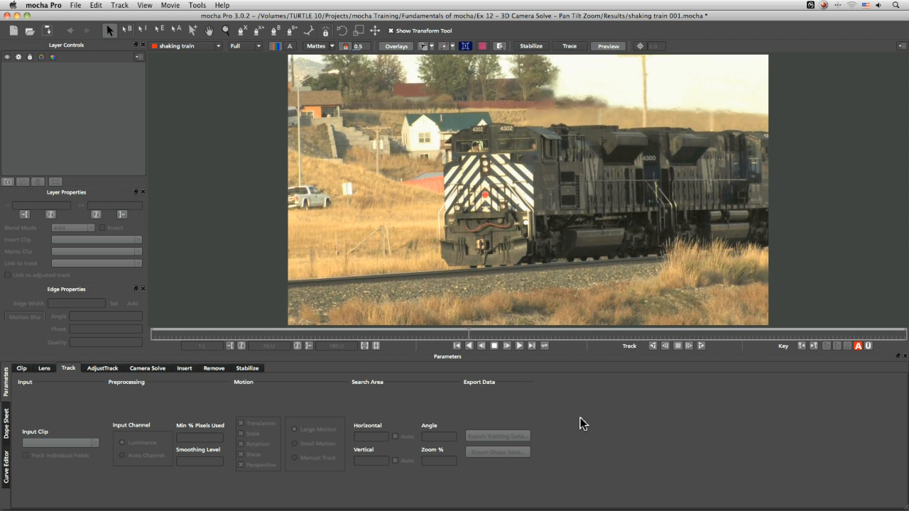
left_click(495, 346)
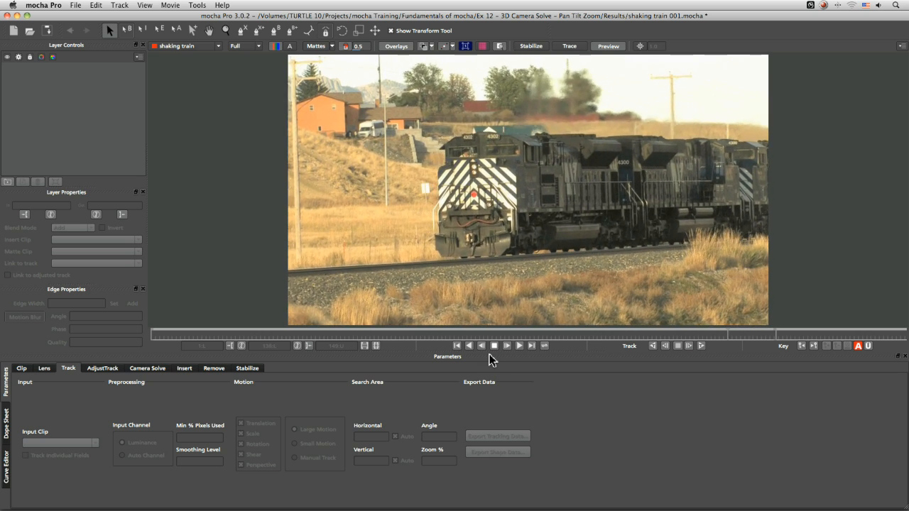
left_click_drag(542, 334, 141, 332)
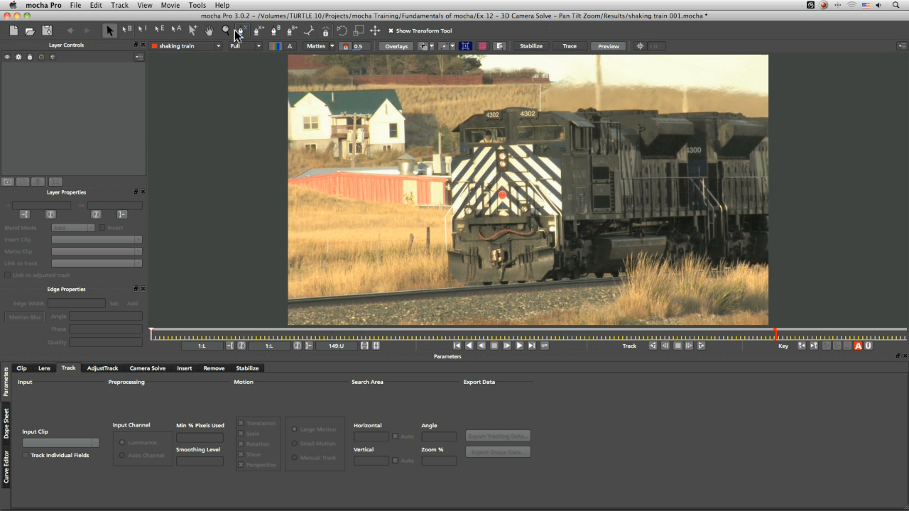
- Draw a four-point X-spline shape over the houses and field left of the train
left_click(148, 369)
left_click(243, 31)
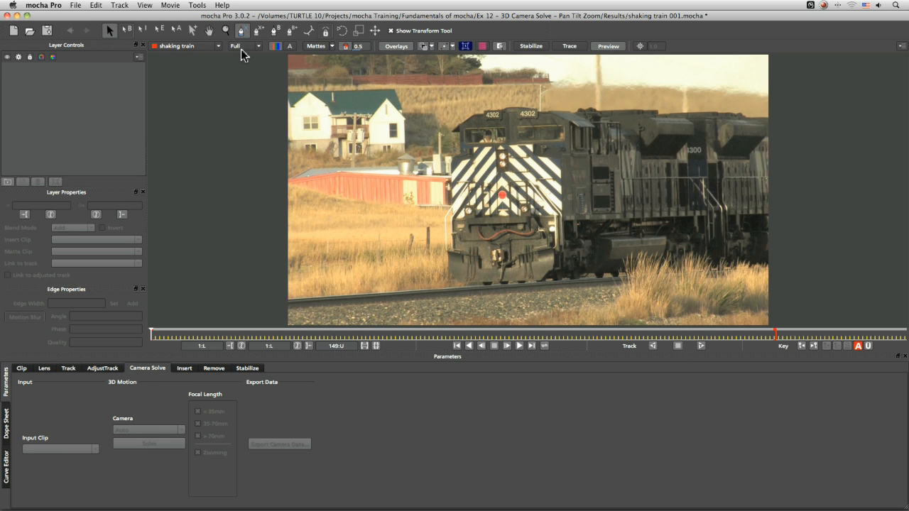
left_click(314, 146)
left_click(429, 239)
left_click(432, 111)
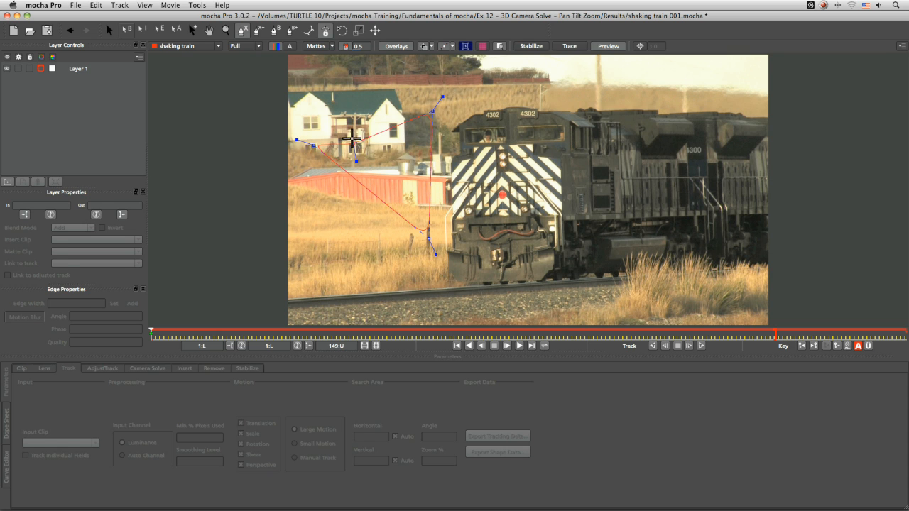
right_click(352, 141)
- Review the camera types available for the Camera Solve
left_click(148, 368)
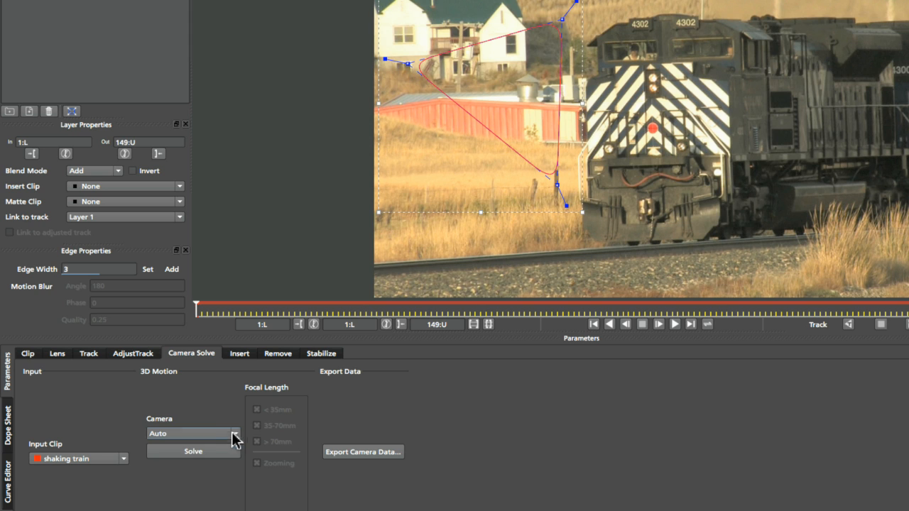
left_click(176, 430)
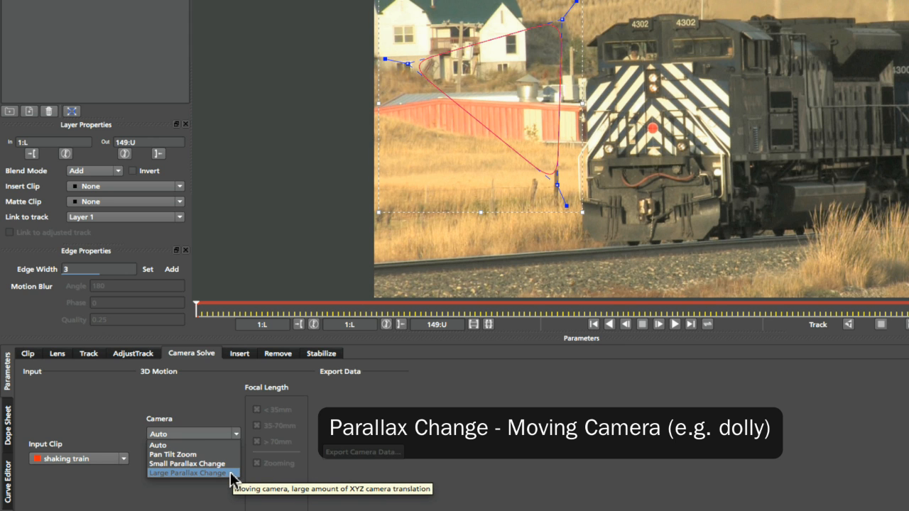
left_click(183, 395)
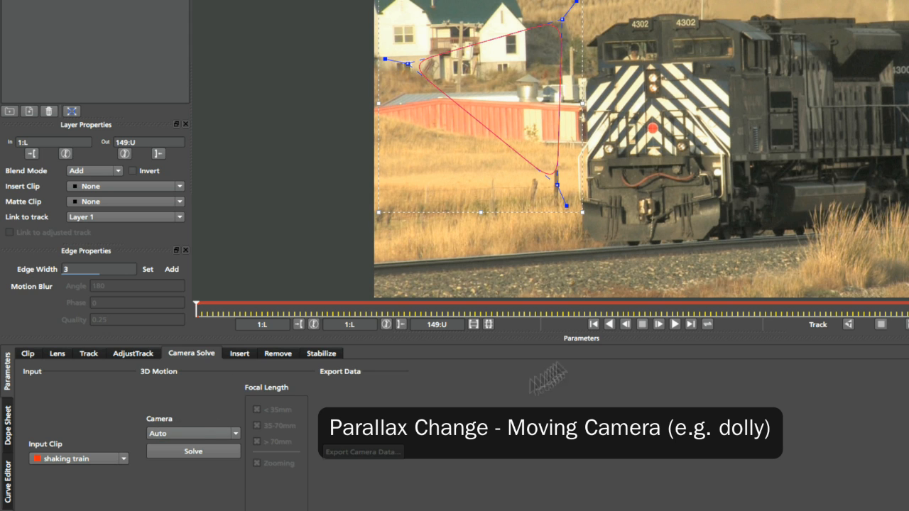
left_click(206, 425)
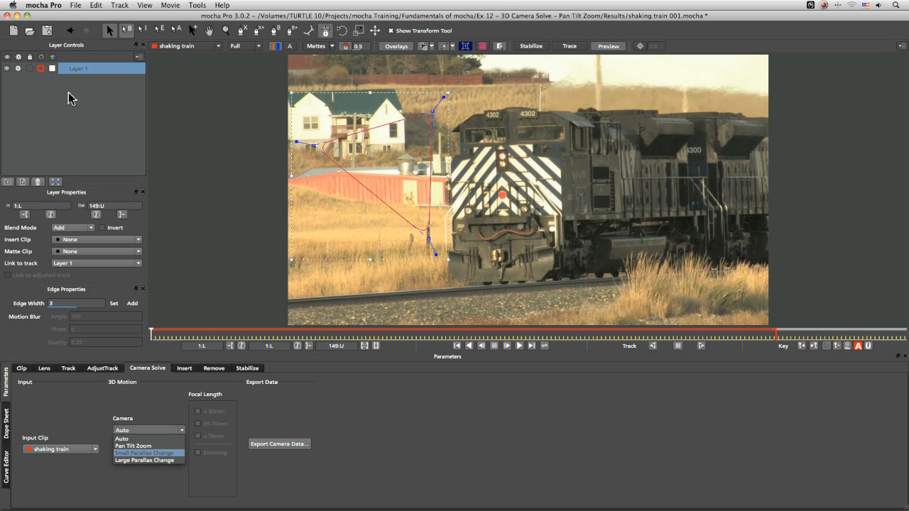
- Select Layer 1 and delete it
left_click(81, 70)
left_click(79, 70)
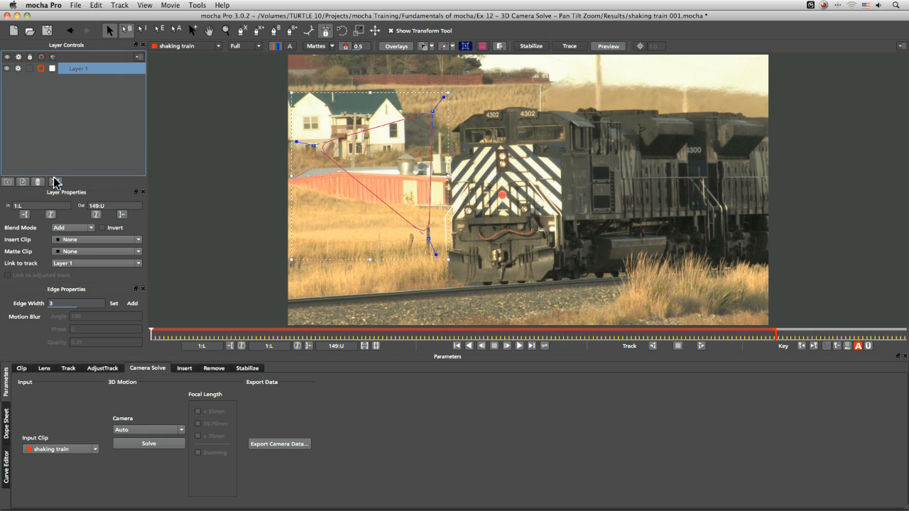
left_click(39, 183)
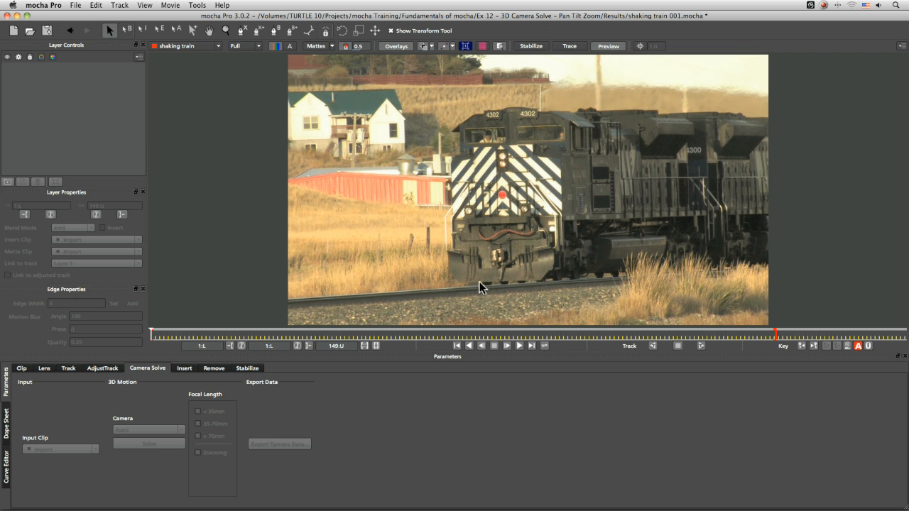
- Play the clip again and return to the first frame
left_click(519, 346)
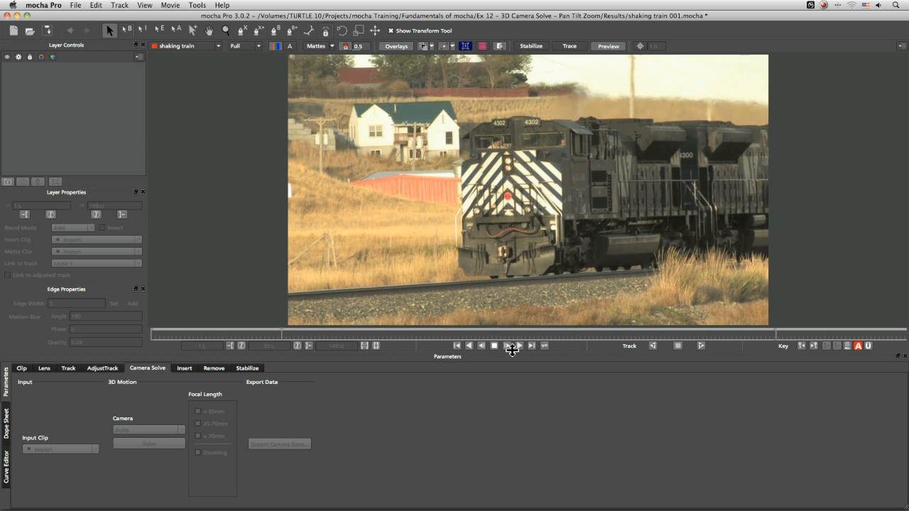
left_click(494, 346)
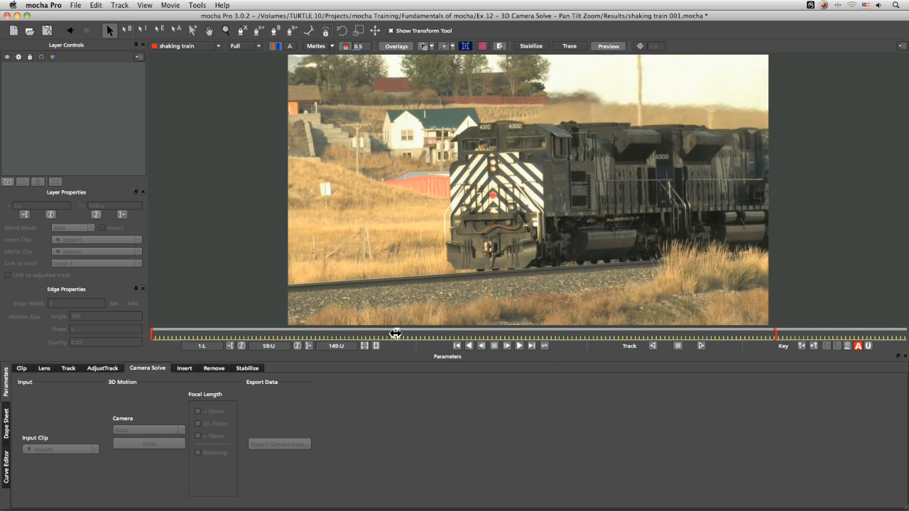
left_click_drag(395, 332, 71, 335)
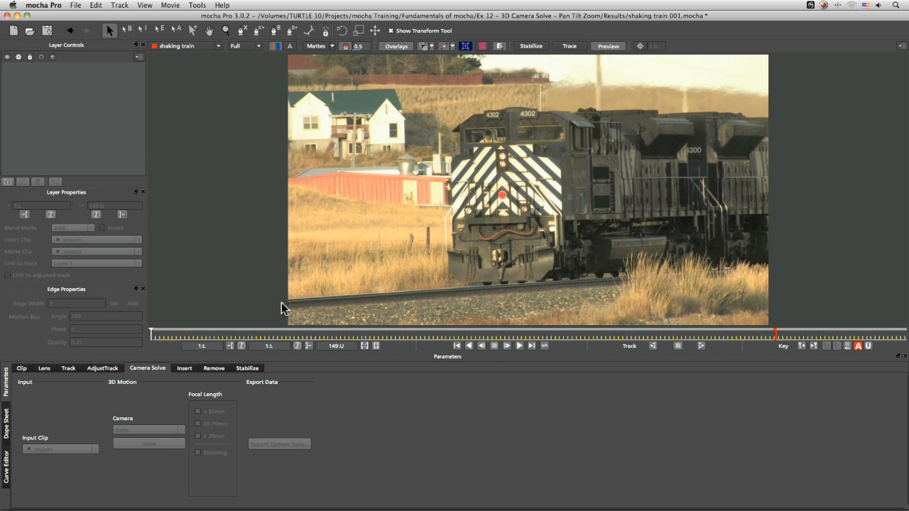
- In the Track module, draw a four-point X-spline shape around the locomotive's striped front and nudge its left points to fit
left_click(69, 368)
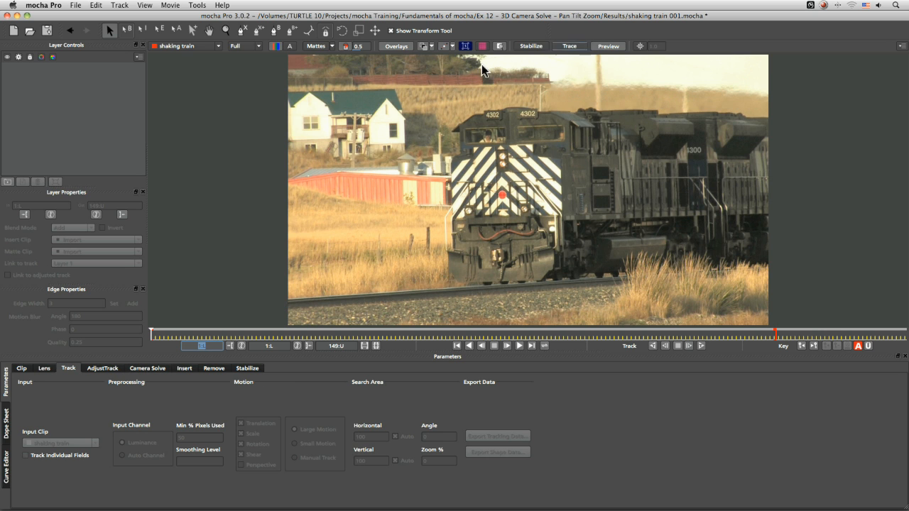
left_click(330, 207)
key("z")
left_click_drag(331, 197, 348, 250)
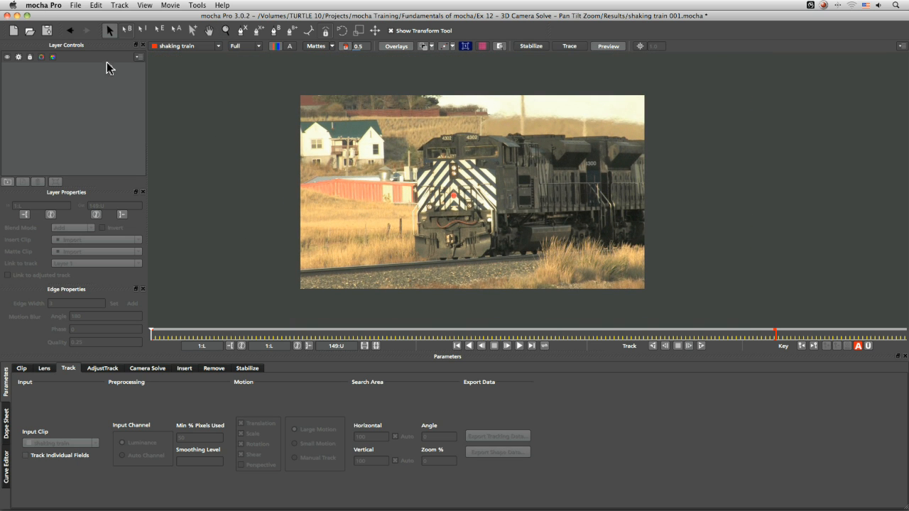
left_click(241, 31)
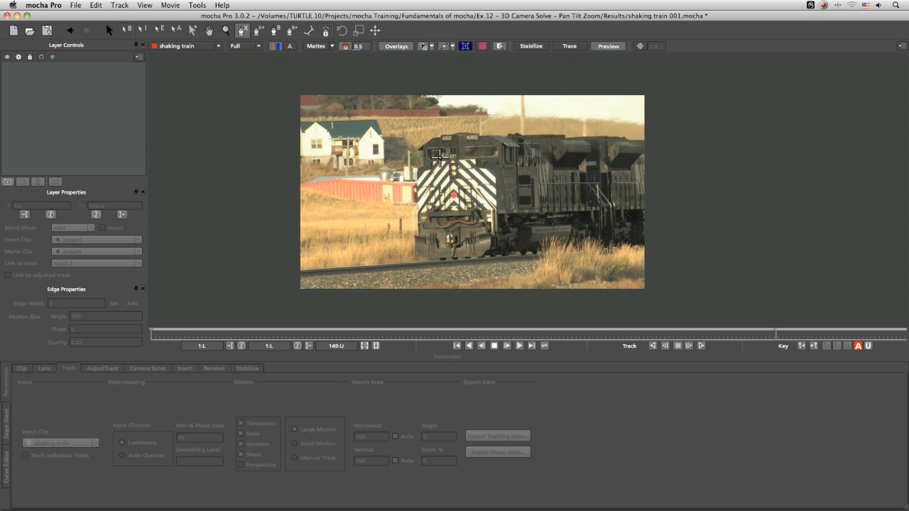
left_click(423, 167)
left_click(496, 168)
left_click(493, 215)
left_click(418, 216)
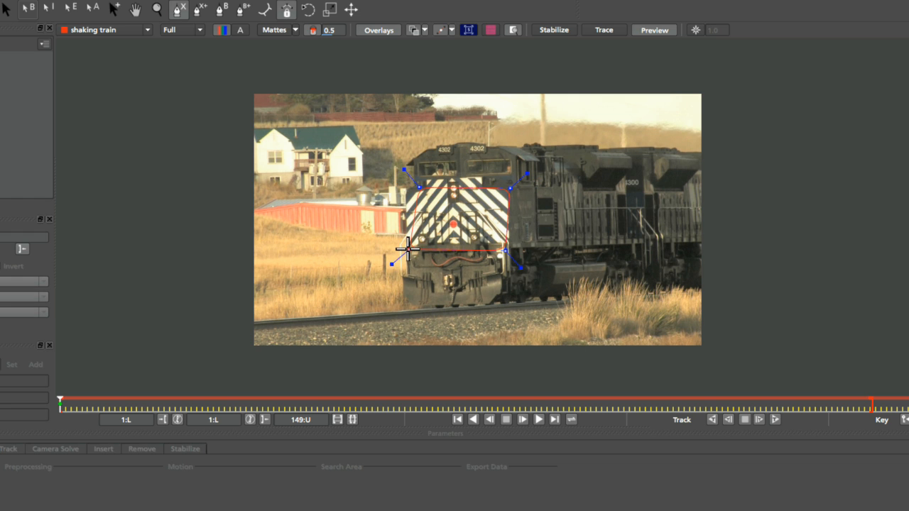
right_click(425, 217)
left_click_drag(419, 188, 407, 190)
left_click_drag(409, 247, 403, 248)
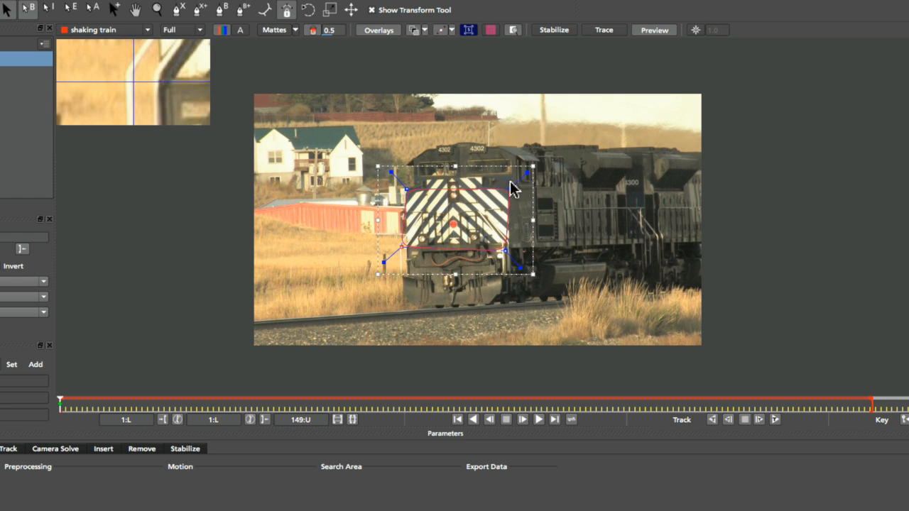
- Nudge the locomotive shape's right-side points to fit its striped front
left_click_drag(509, 189, 512, 187)
left_click_drag(513, 245, 515, 243)
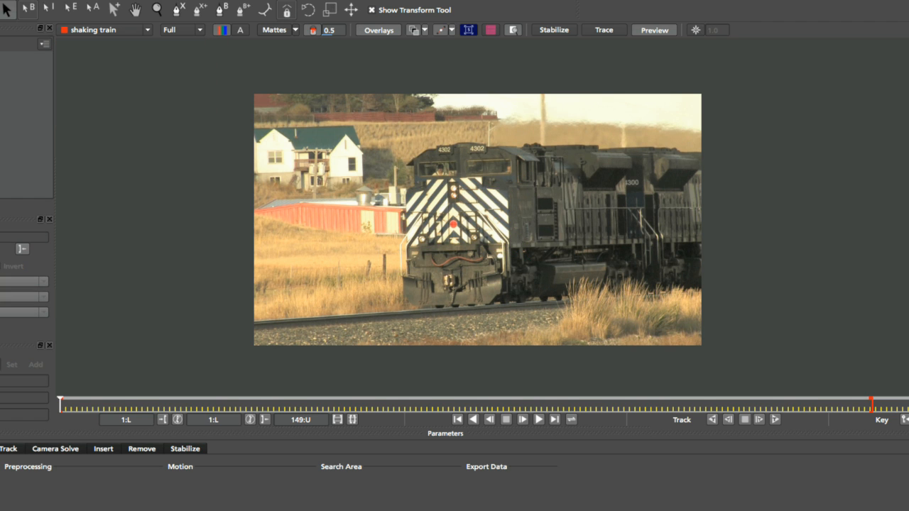
- Draw an X-spline shape covering the frame's left side and the ground below the train
left_click(177, 9)
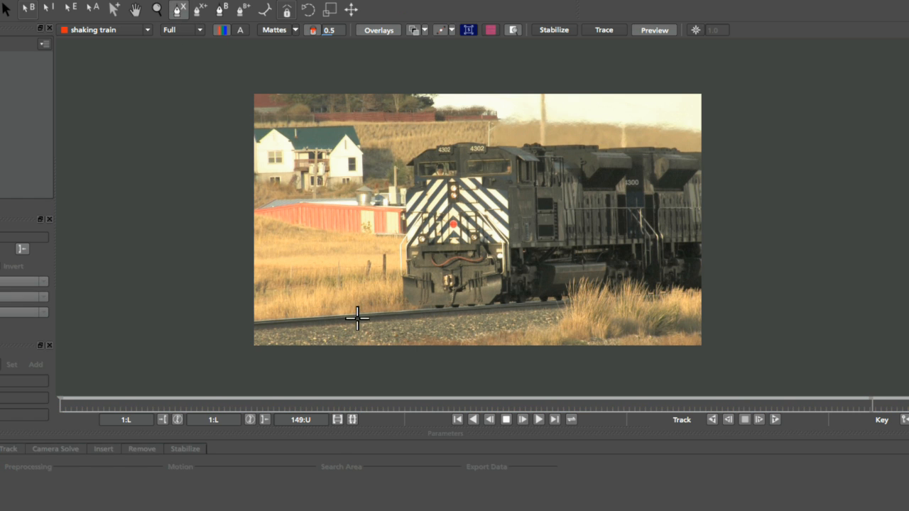
left_click(254, 92)
left_click(251, 353)
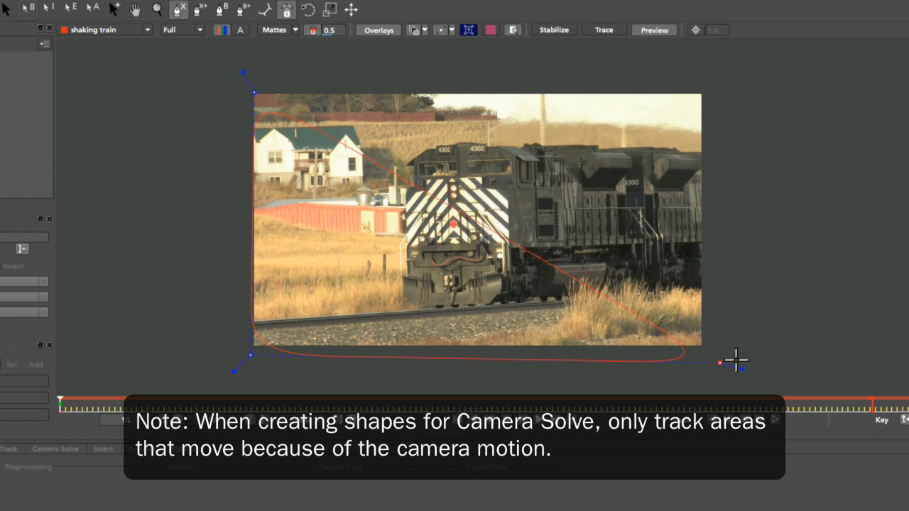
left_click(732, 353)
left_click(713, 305)
left_click(348, 321)
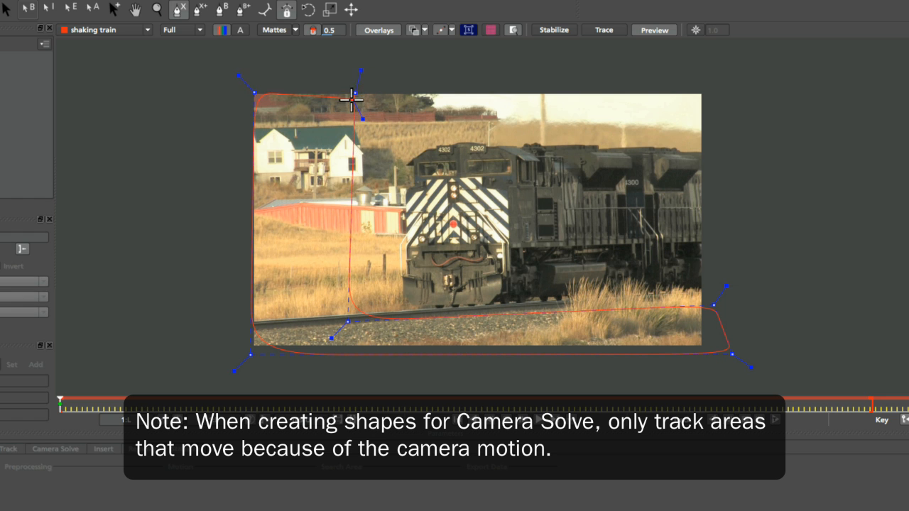
right_click(352, 101)
- Adjust the background shape's points so it extends past the frame edges and follows the track line
left_click_drag(347, 322, 352, 320)
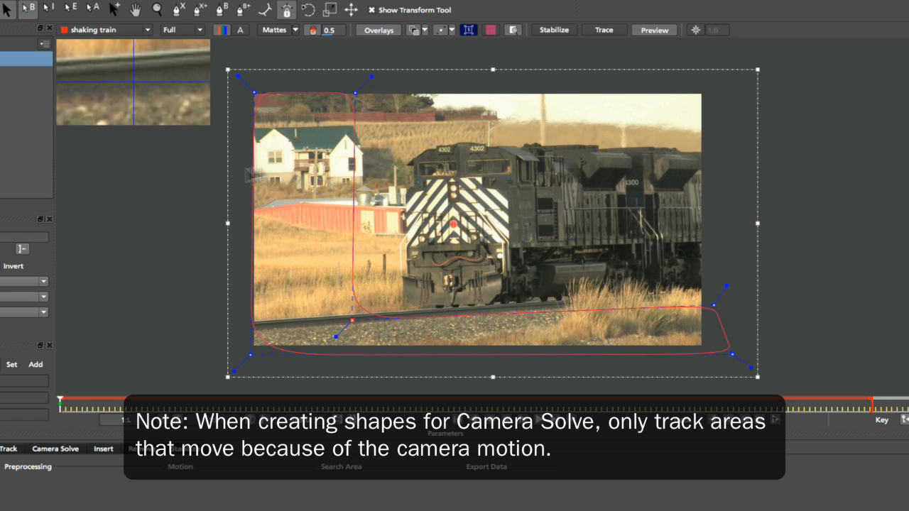
left_click_drag(355, 93, 354, 91)
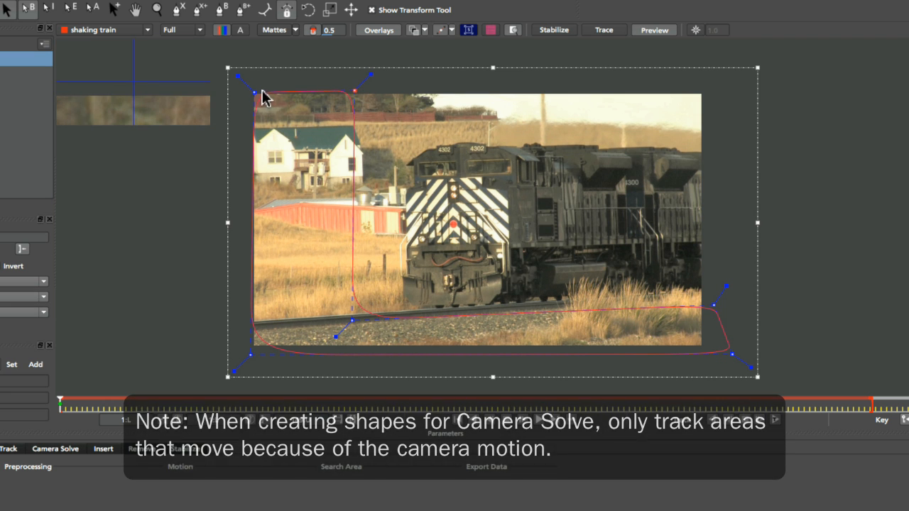
left_click_drag(255, 92, 250, 94)
left_click_drag(249, 369, 225, 377)
left_click_drag(353, 315, 358, 316)
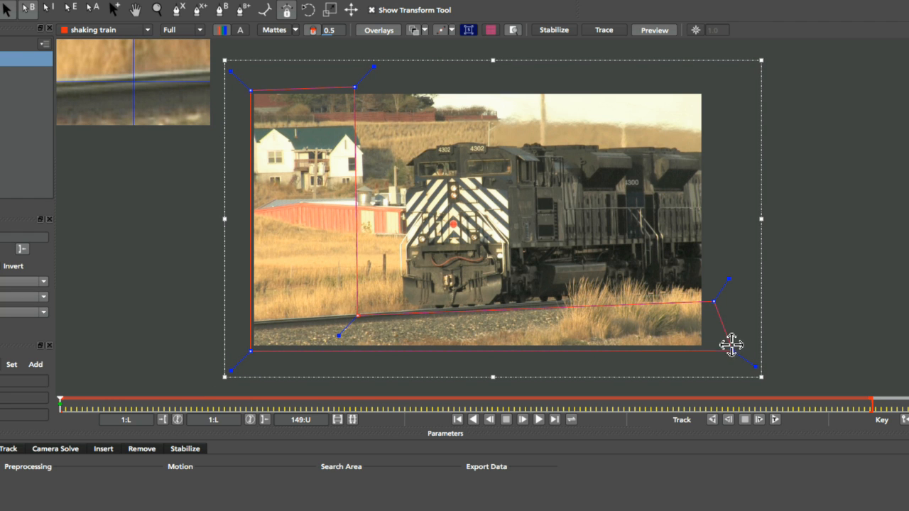
left_click_drag(732, 351, 728, 353)
left_click_drag(714, 301, 718, 304)
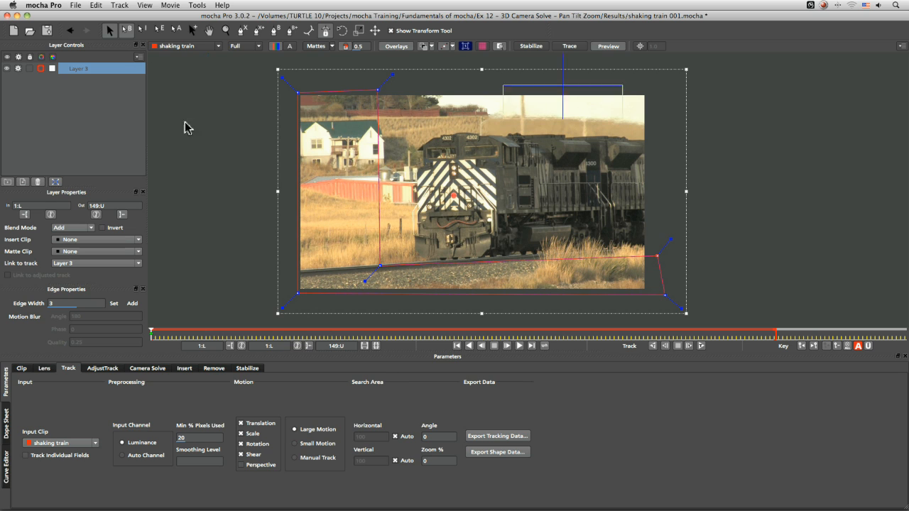
- Rename the shape's layer to Background track
double_click(2, 67)
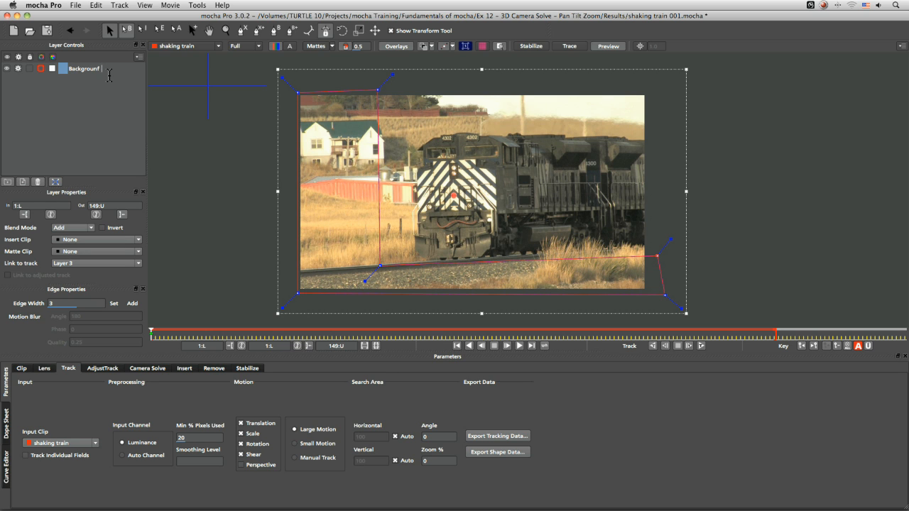
type("Background track")
key("Return")
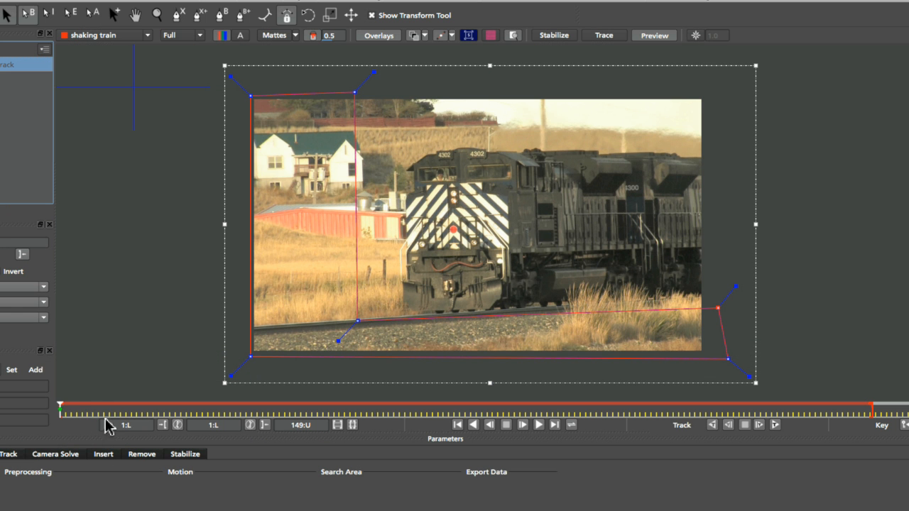
- Enable Perspective motion for the Background track layer
left_click_drag(171, 337, 222, 334)
left_click_drag(153, 410, 56, 421)
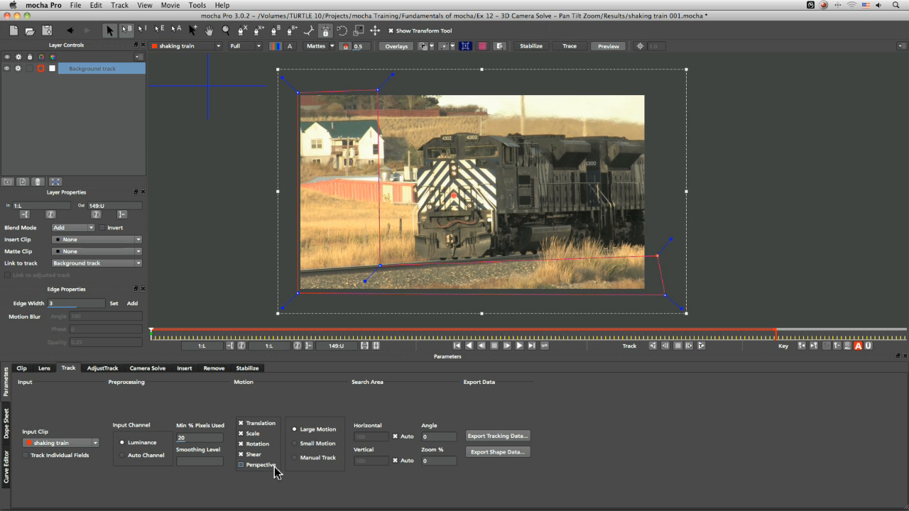
left_click(280, 461)
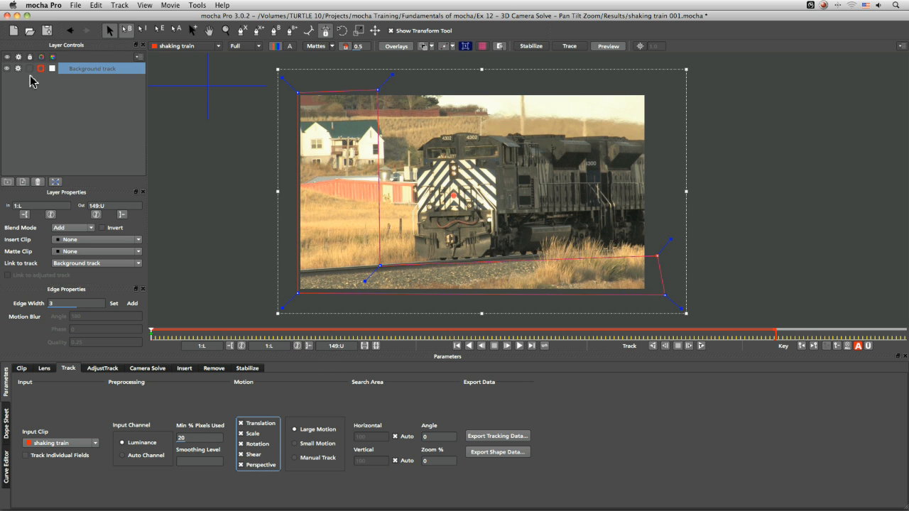
- At frame 87, draw an X-spline shape around the white pickup truck on the left
left_click_drag(154, 343, 410, 337)
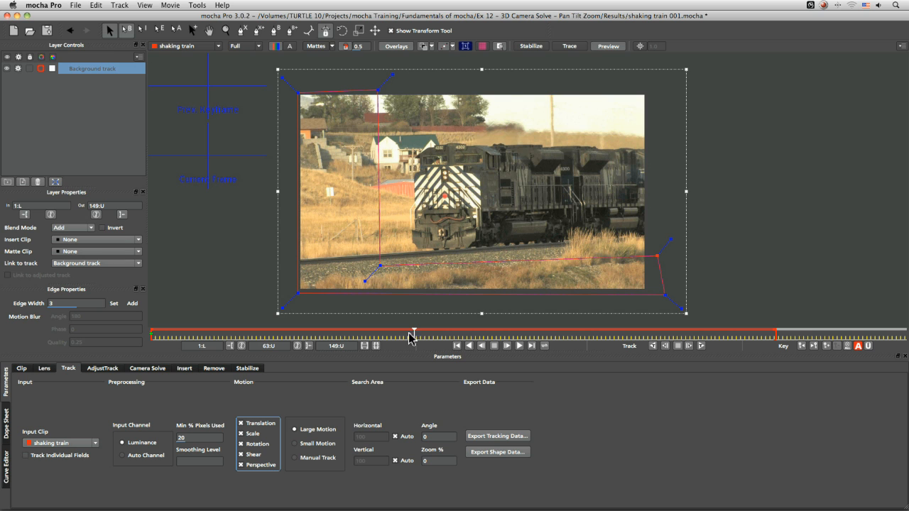
left_click(243, 32)
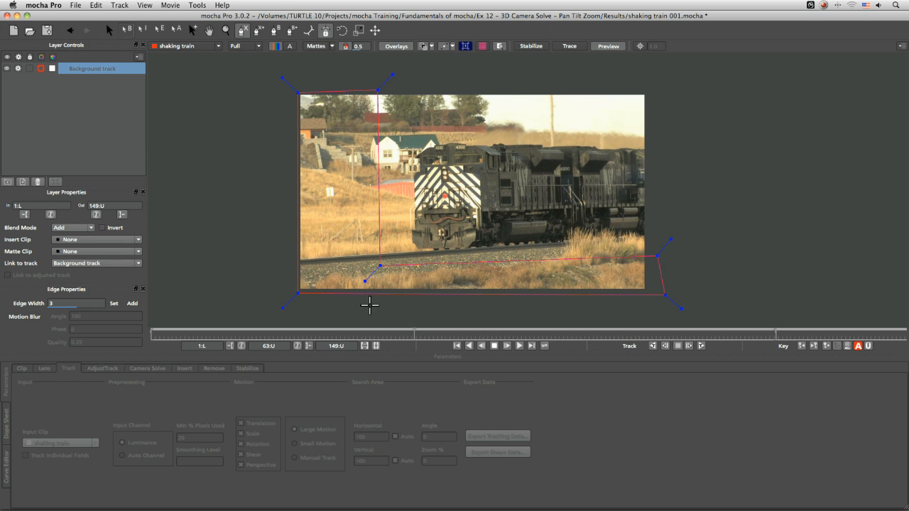
right_click(370, 311)
left_click_drag(417, 338, 512, 333)
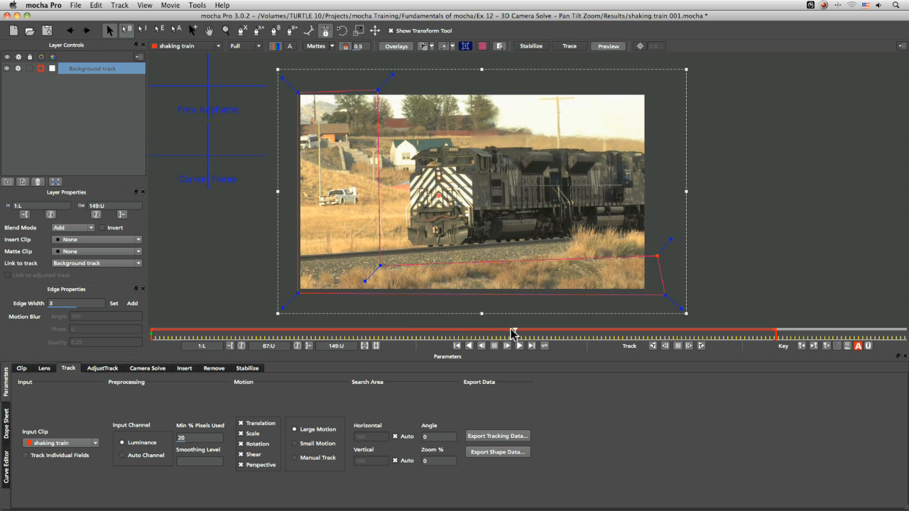
left_click(245, 28)
left_click(328, 188)
left_click(312, 196)
left_click(316, 213)
left_click(362, 207)
left_click(360, 188)
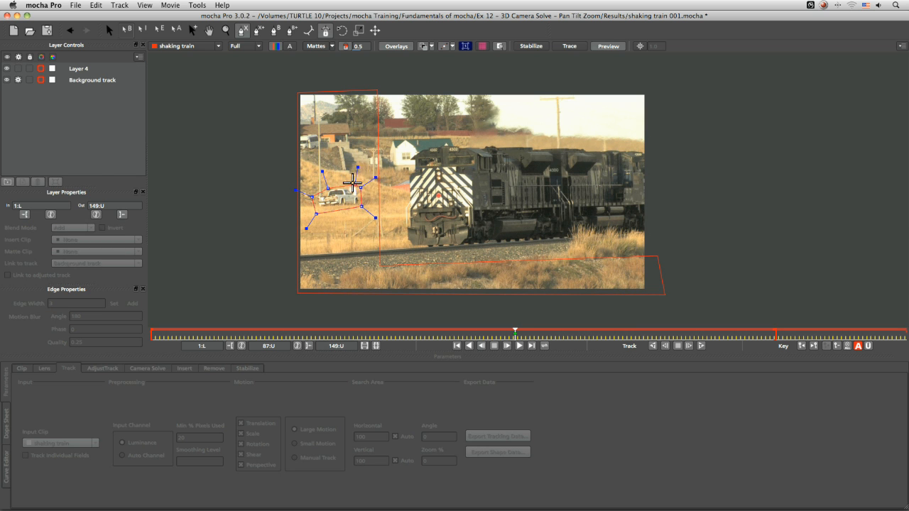
right_click(355, 181)
- Set the truck layer's Min % Pixels Used to 90 and rename the layer truck -tm
left_click(42, 70)
left_click(228, 260)
left_click(275, 354)
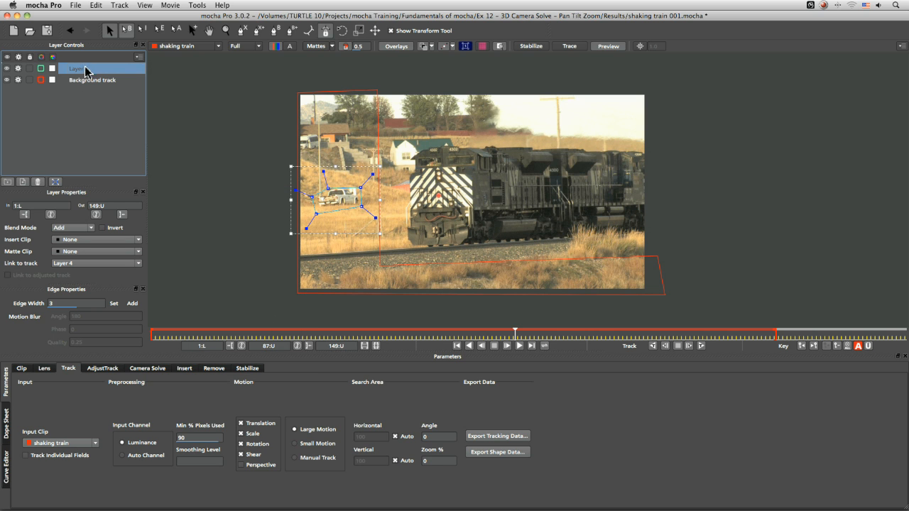
double_click(83, 71)
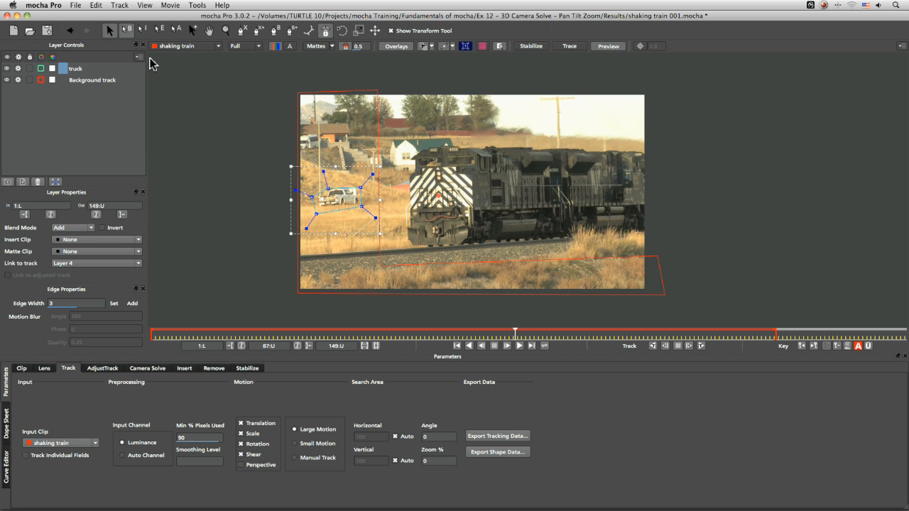
key("Return")
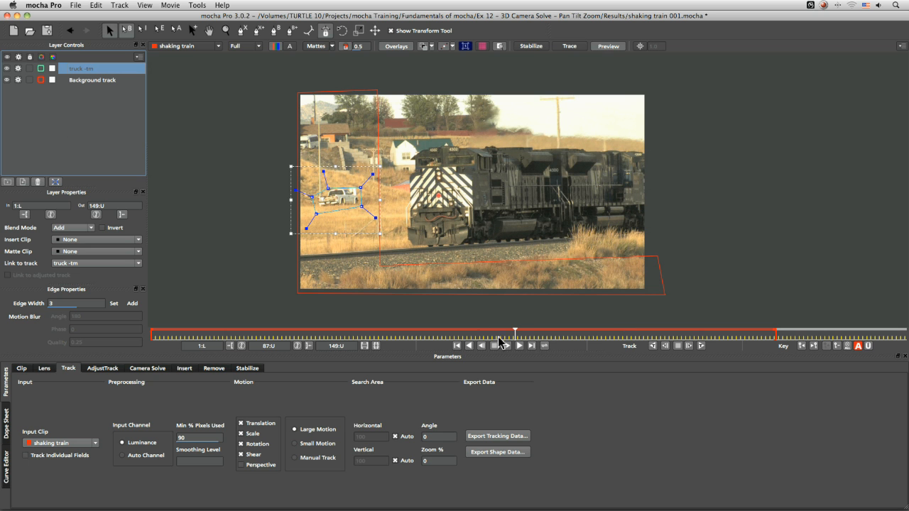
- At frame 65, move the truck shape off the frame's left edge
left_click_drag(517, 336, 421, 336)
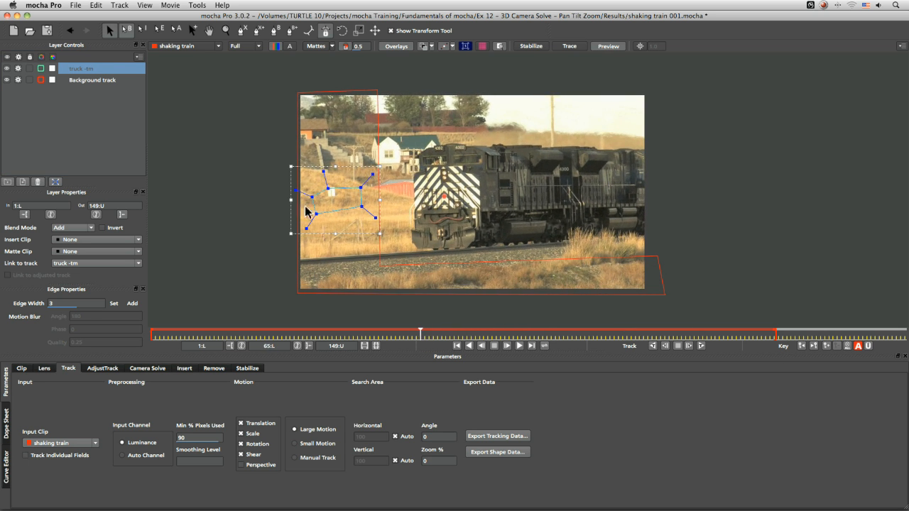
left_click(364, 236)
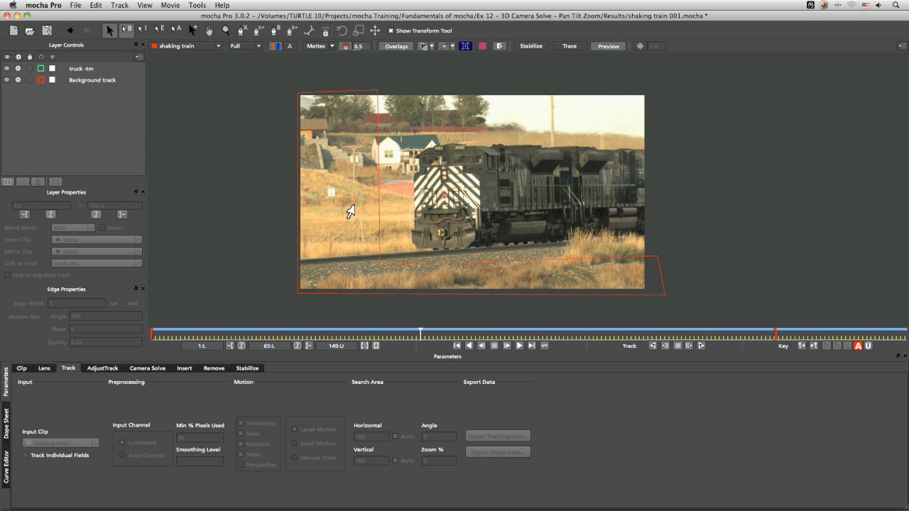
left_click(349, 213)
left_click_drag(355, 208, 289, 223)
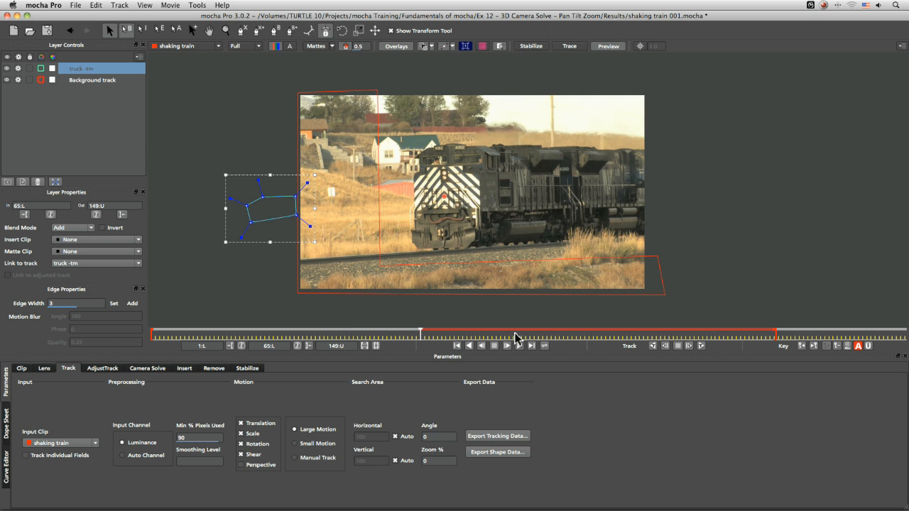
- Reposition the truck shape at a later frame and set the truck layer's out point to 127
left_click_drag(421, 333, 681, 331)
key("q")
left_click_drag(350, 192, 448, 188)
key("s")
left_click(122, 214)
- Keyframe the truck shape's position at frames 74 and 65 to follow the truck, returning to frame 1
left_click_drag(679, 332, 458, 338)
key("m")
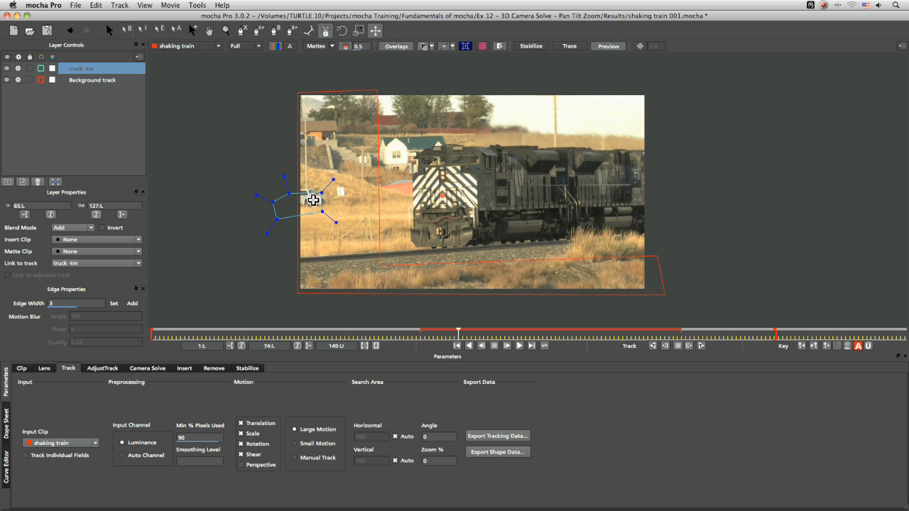
key("m")
left_click_drag(310, 197, 318, 191)
left_click_drag(458, 333, 421, 334)
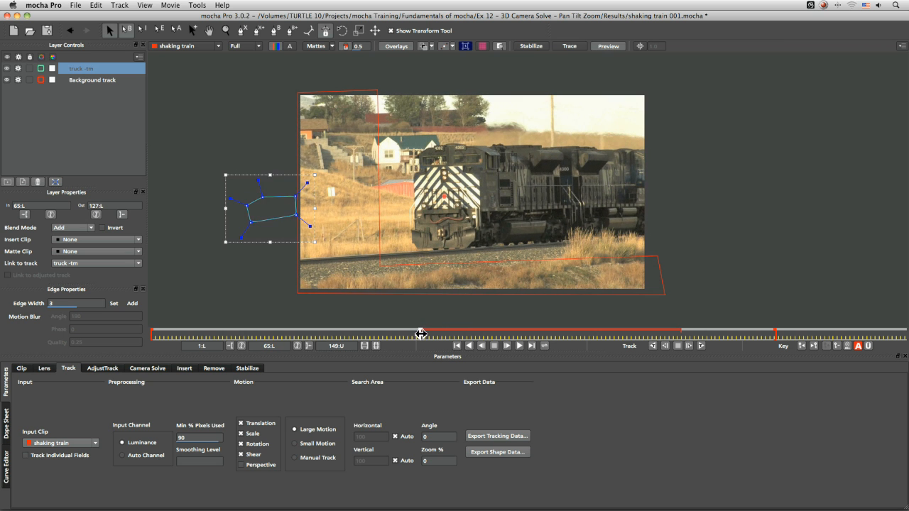
key("m")
left_click_drag(277, 201, 278, 196)
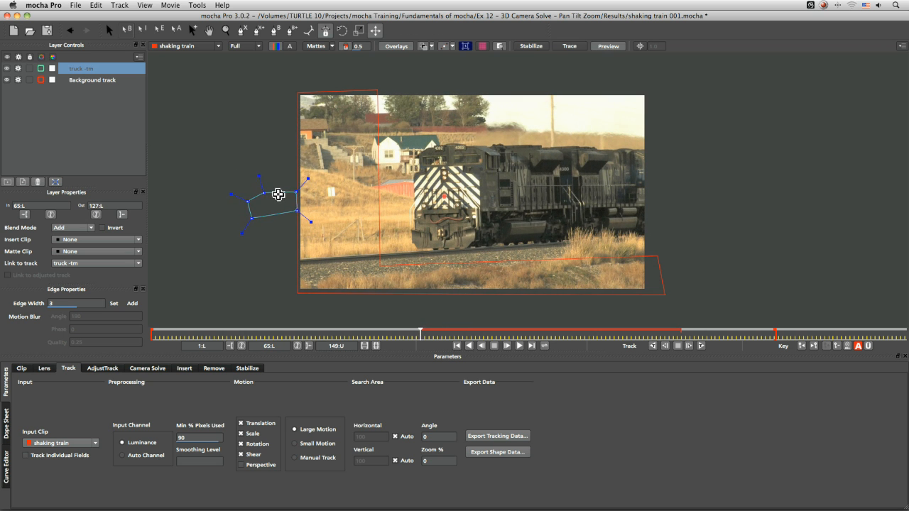
left_click_drag(421, 334, 135, 341)
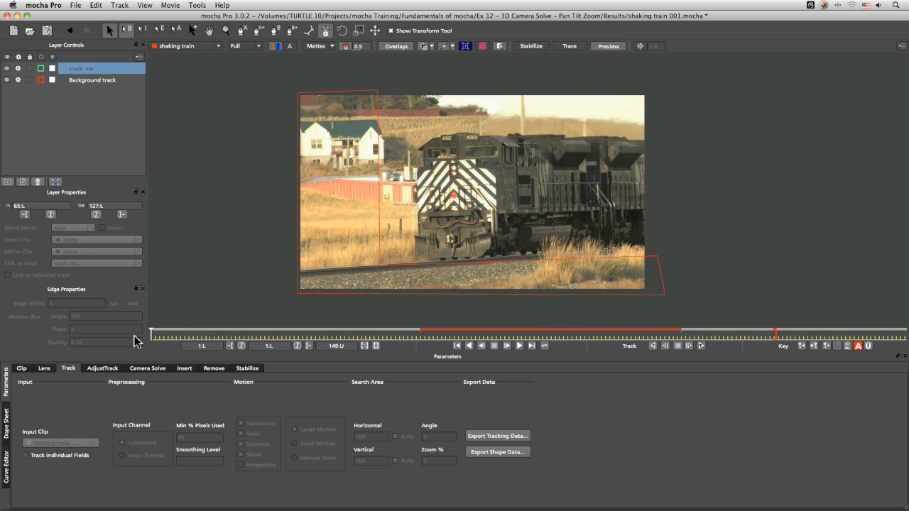
- Disable tracking on the truck layer and set the Background track layer's Link to track to None
left_click(76, 81)
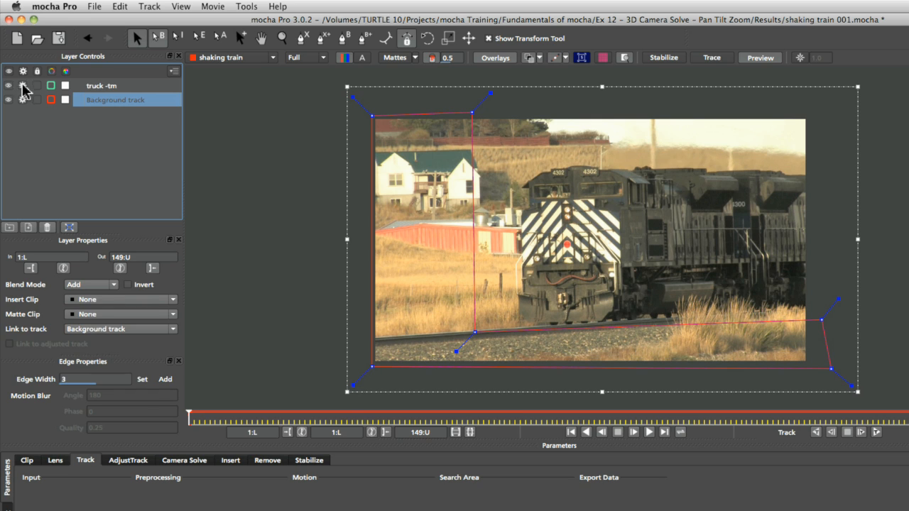
left_click(18, 69)
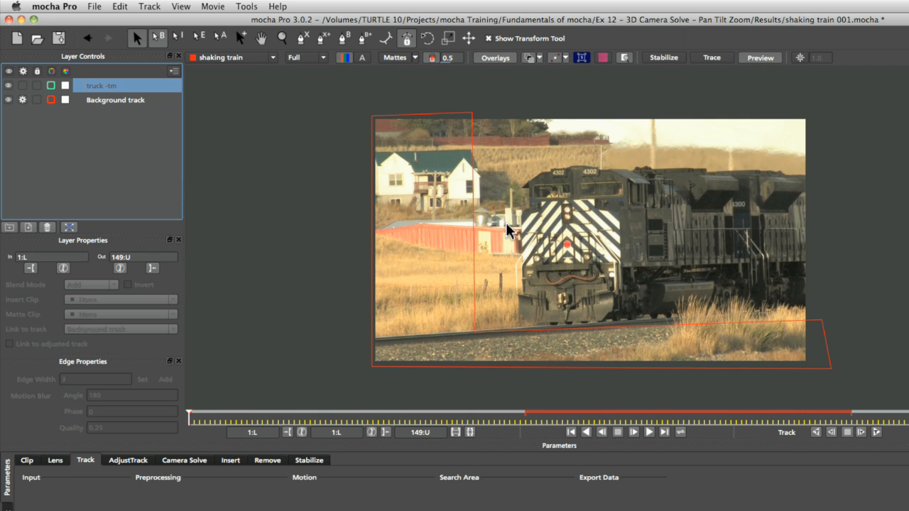
left_click(140, 104)
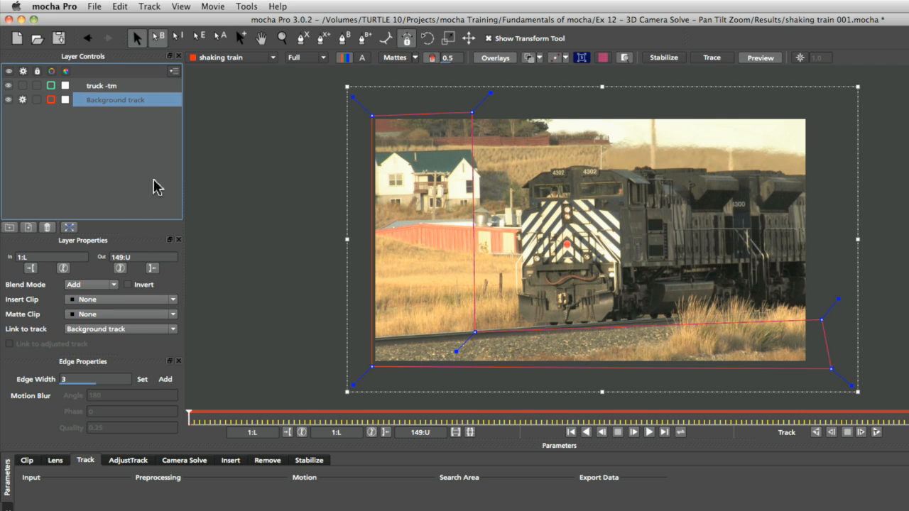
left_click(126, 330)
left_click(122, 338)
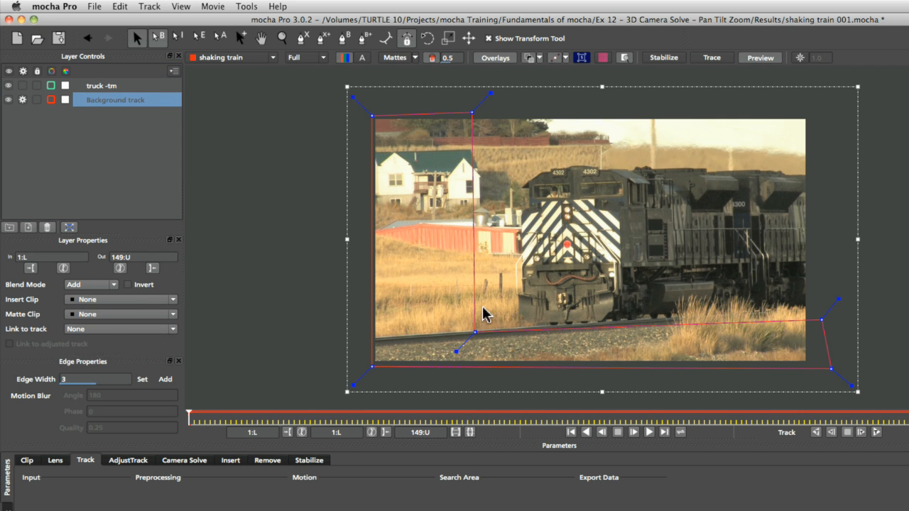
- Show the Background track layer's planar surface and align it to the full clip frame
left_click(581, 57)
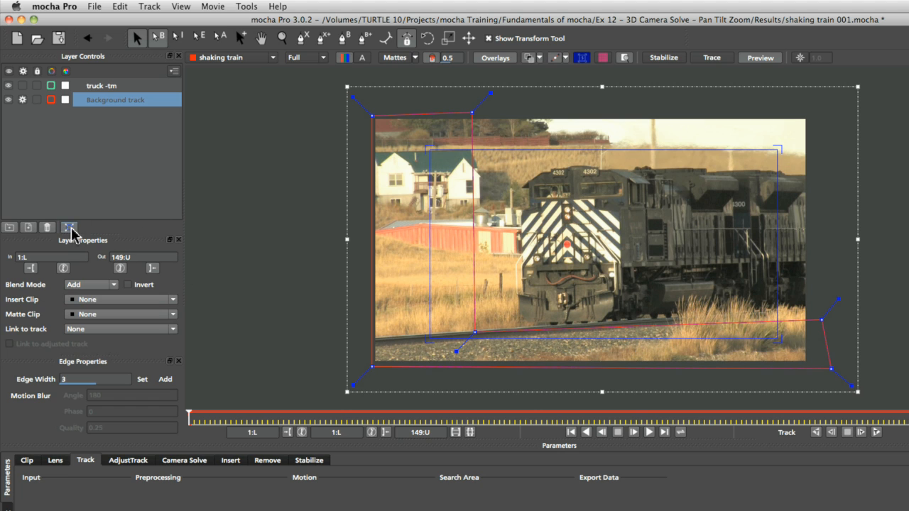
left_click(68, 228)
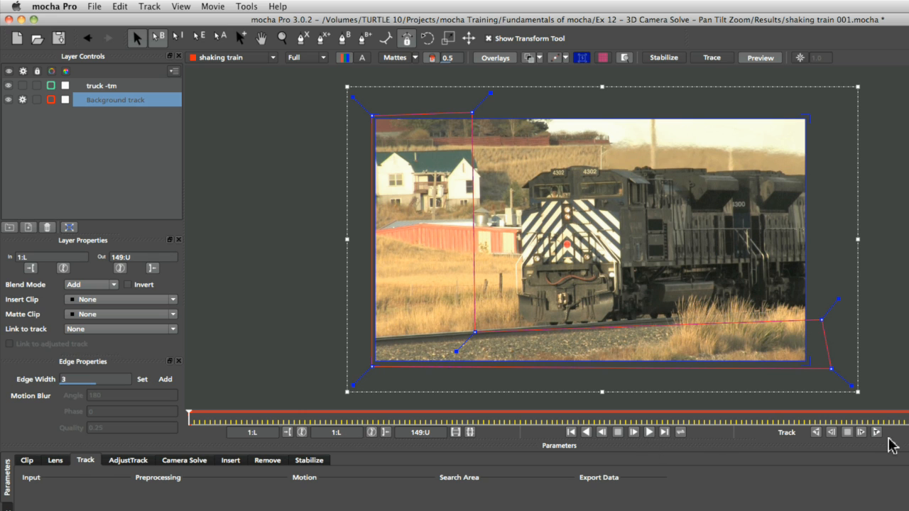
- Track the background forward for a few frames, then step back and forth through them to inspect the track
left_click(876, 433)
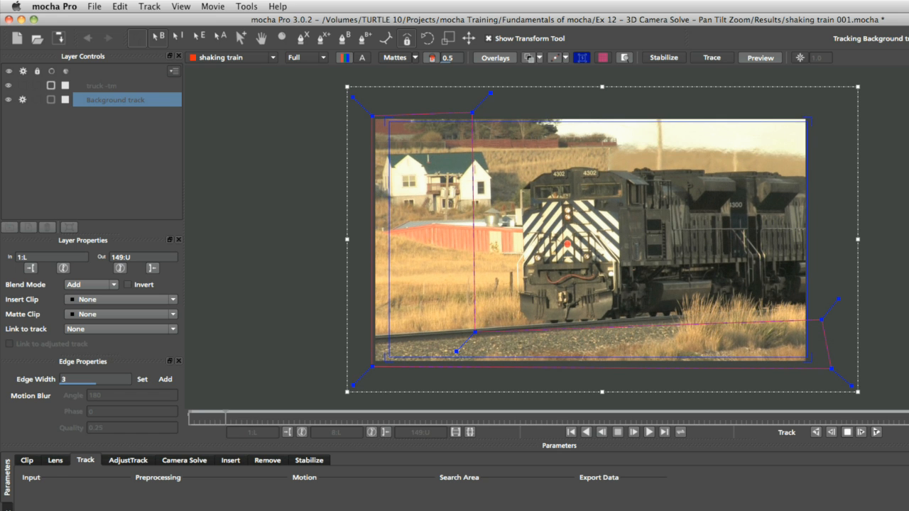
left_click(847, 432)
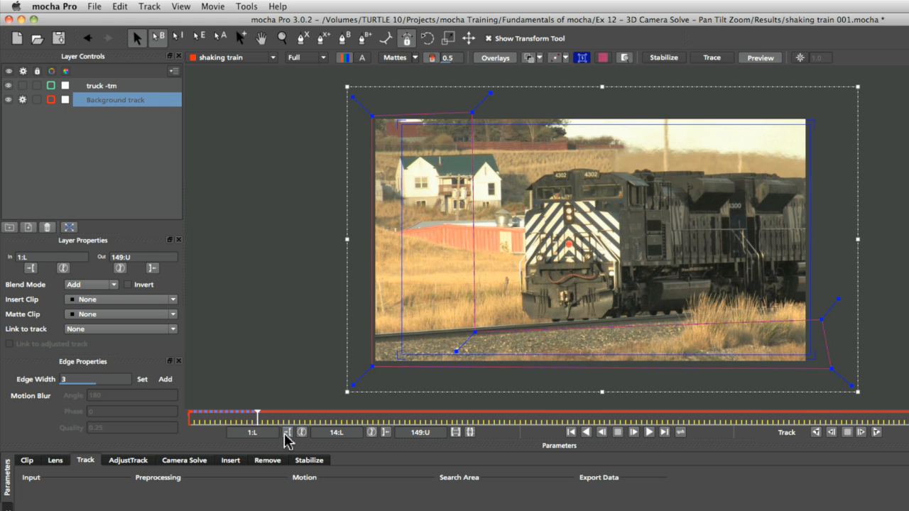
key("Left")
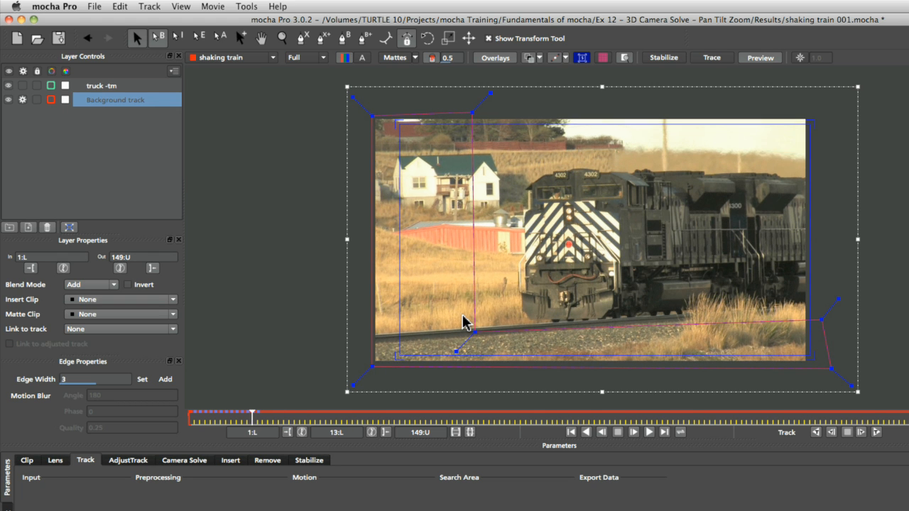
key("Left")
key("Left")
key("Left")
key("Left")
key("Left")
key("Left")
key("Left")
key("Right")
key("Right")
key("Right")
key("Right")
key("Right")
key("Right")
key("Right")
key("Left")
key("Left")
key("Left")
key("Left")
key("Left")
key("Left")
key("Left")
key("Left")
key("Left")
key("Left")
key("Left")
key("Left")
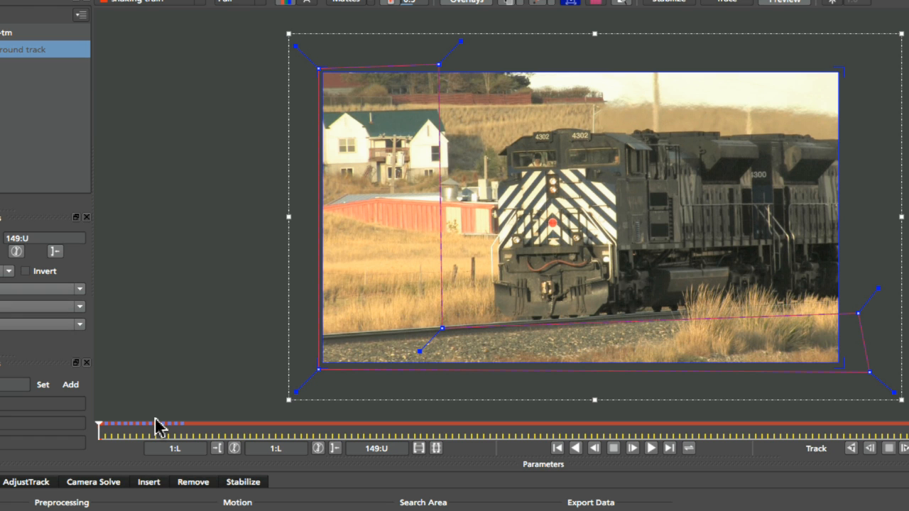
key("Right")
key("Right")
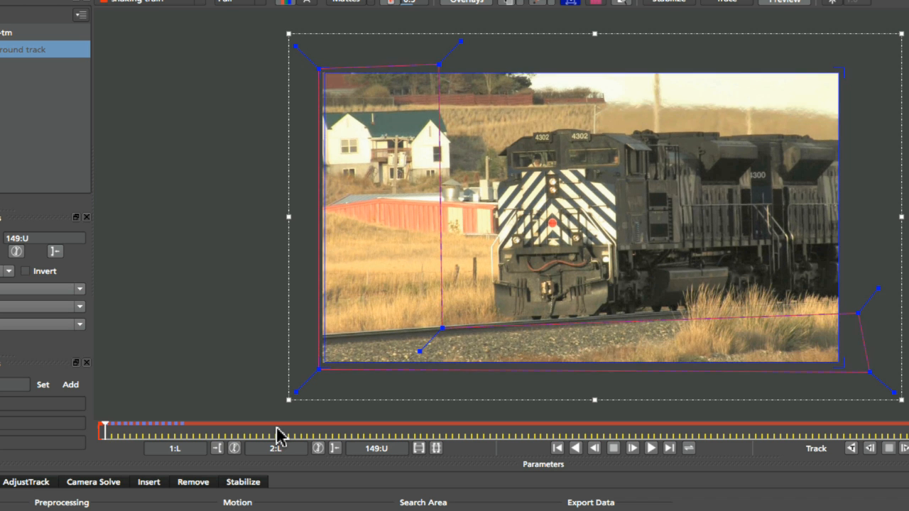
key("Left")
key("Left")
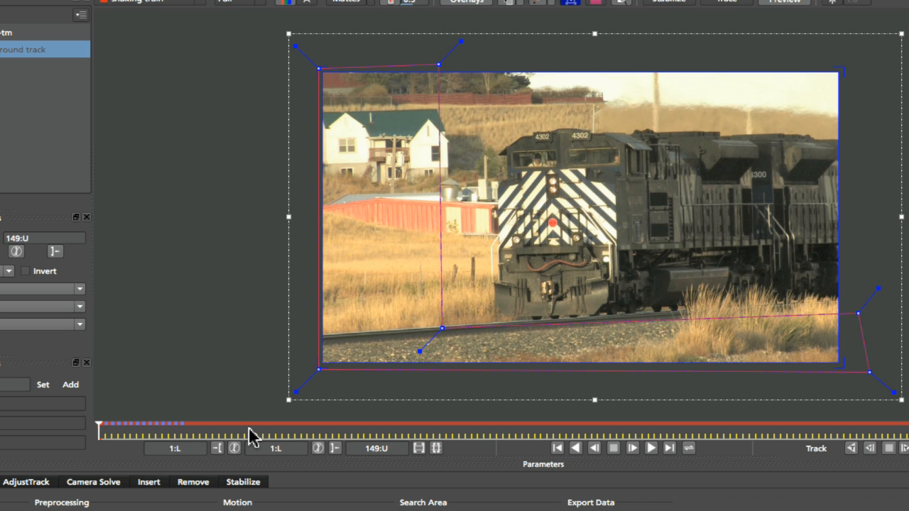
key("Right")
key("Right")
key("Right")
key("Right")
key("Right")
key("Right")
key("Right")
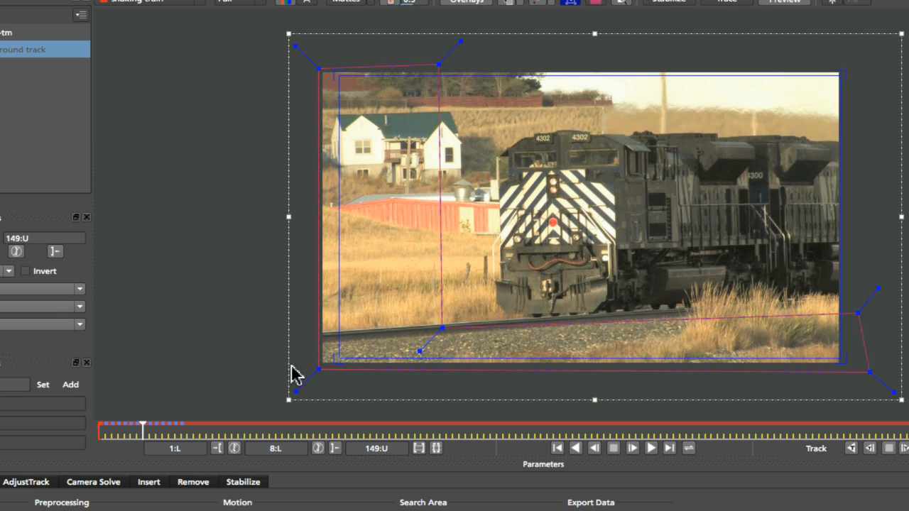
left_click_drag(142, 430, 99, 428)
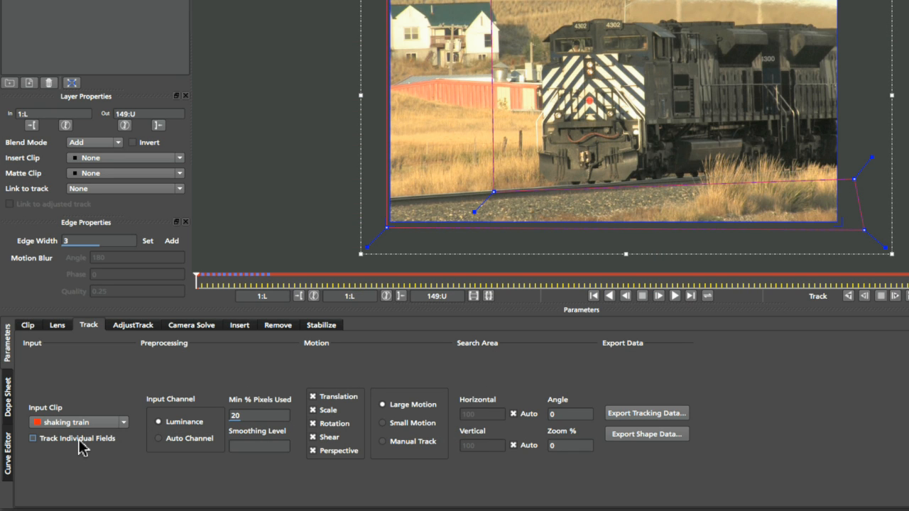
- Enable Track Individual Fields and track the Background track layer forward from frame 1 to the end of the clip
left_click(78, 438)
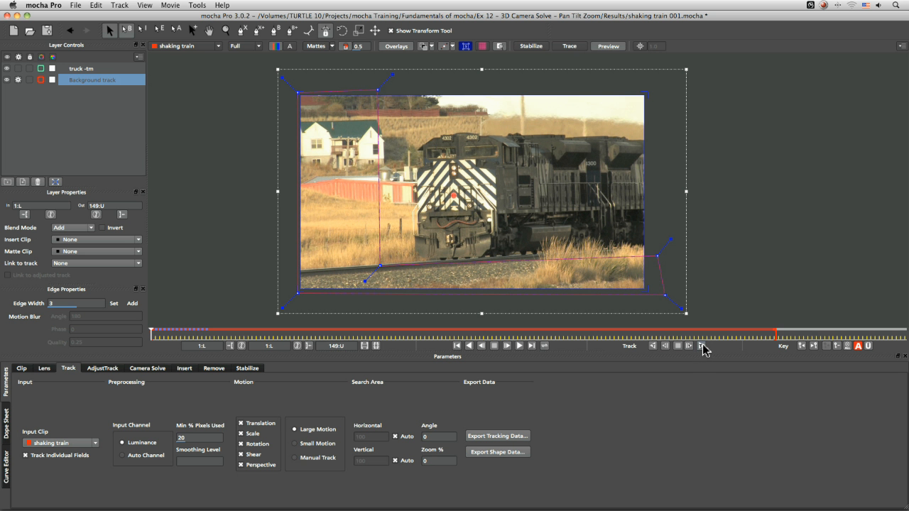
left_click(691, 346)
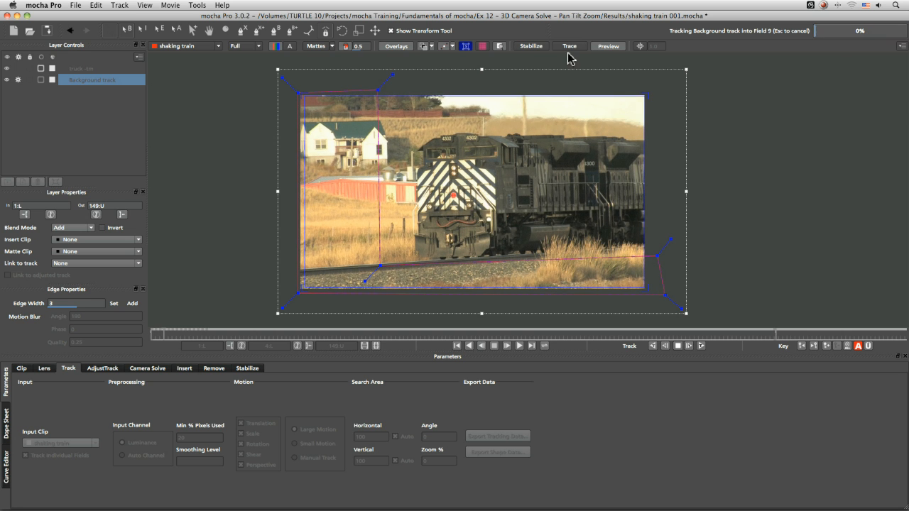
key("slash")
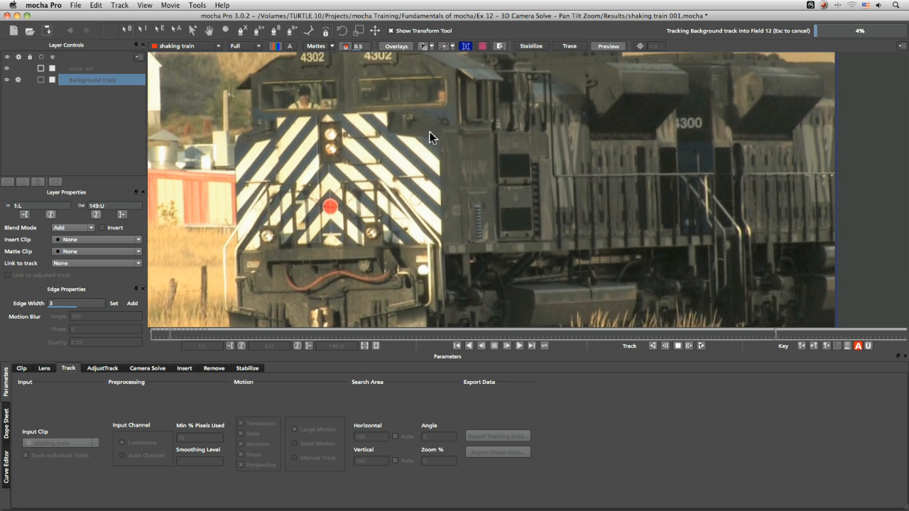
key("Escape")
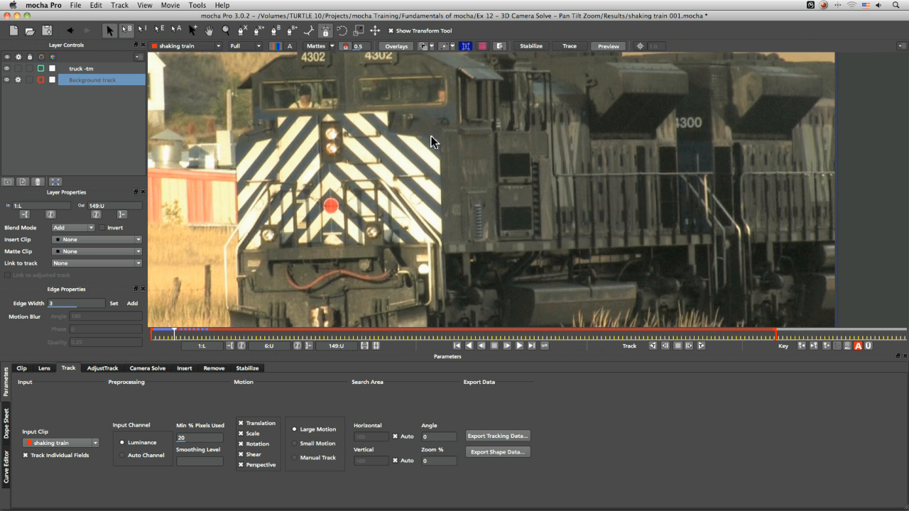
key("x")
left_click_drag(417, 126, 517, 210)
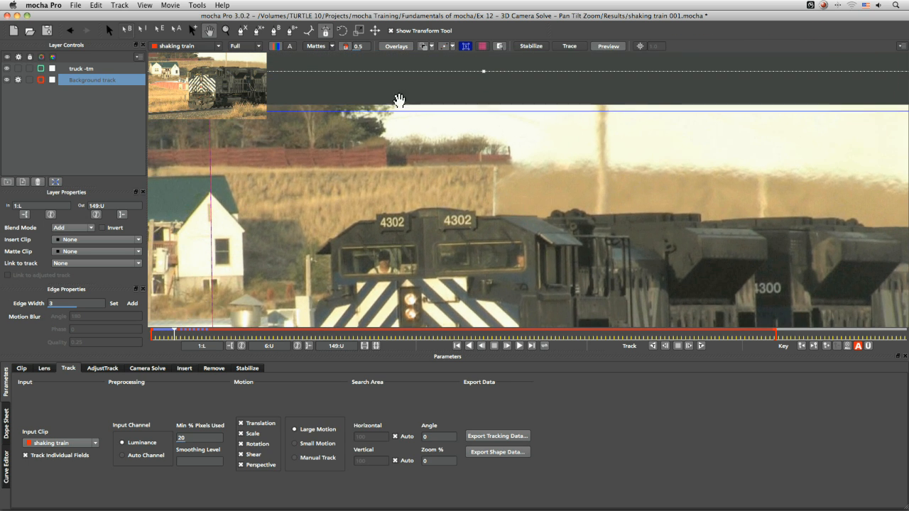
left_click(701, 346)
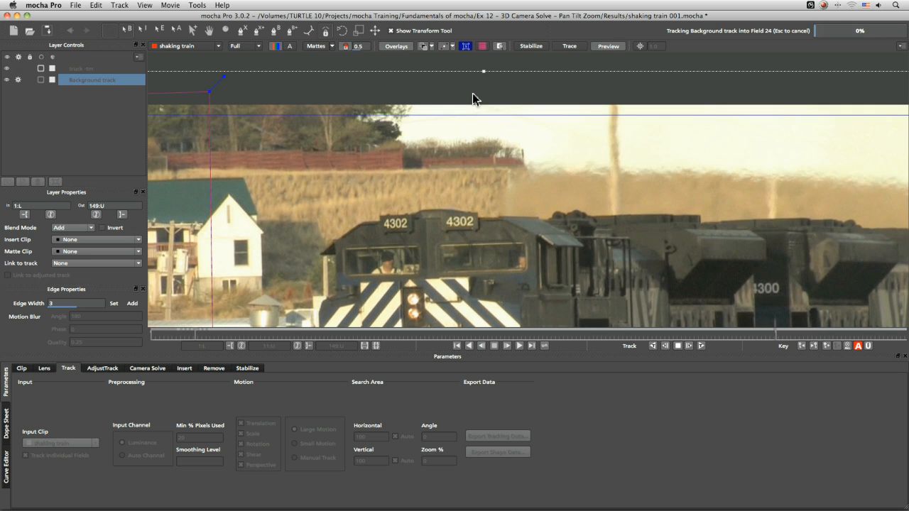
key("Escape")
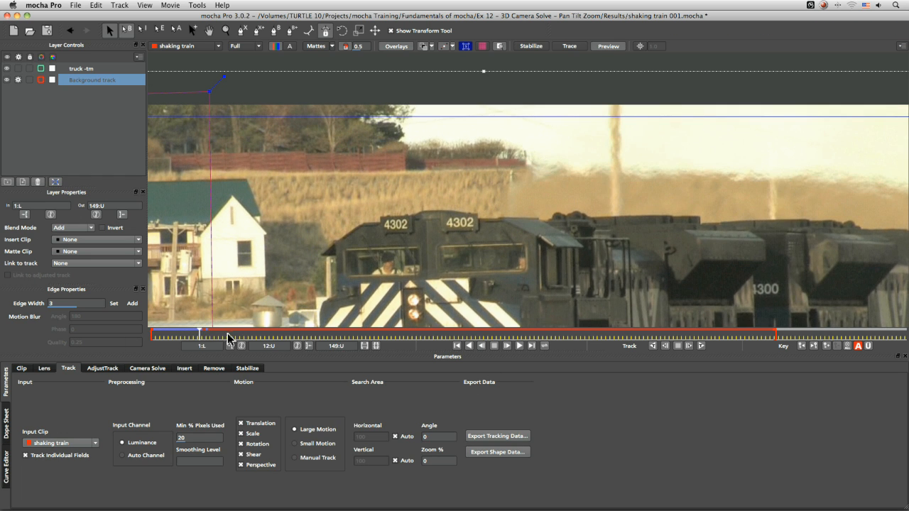
mouse_move(189, 337)
left_mouse_down()
mouse_move(162, 339)
mouse_move(201, 336)
left_mouse_up()
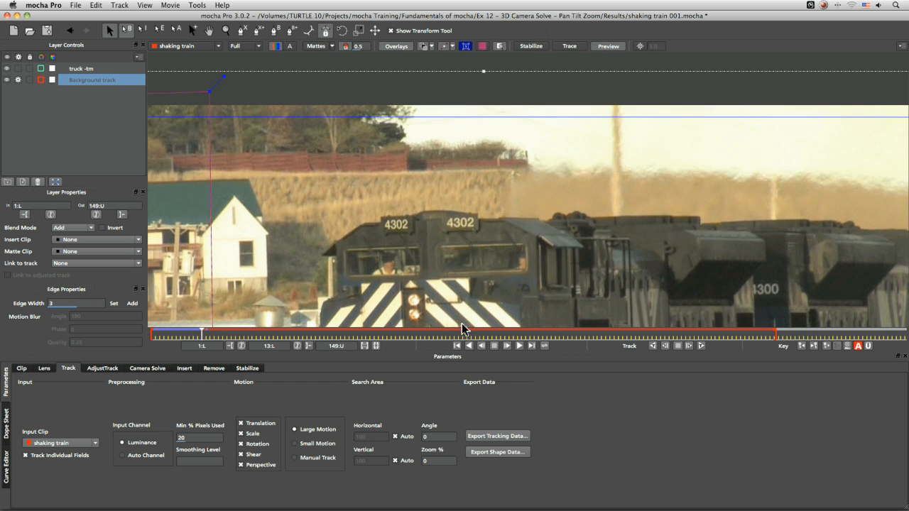
left_click(700, 346)
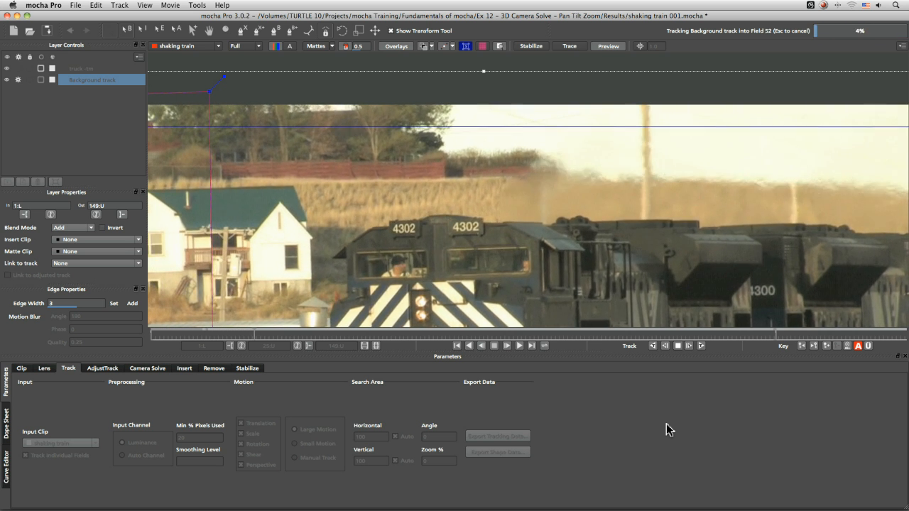
key("Escape")
left_click(701, 347)
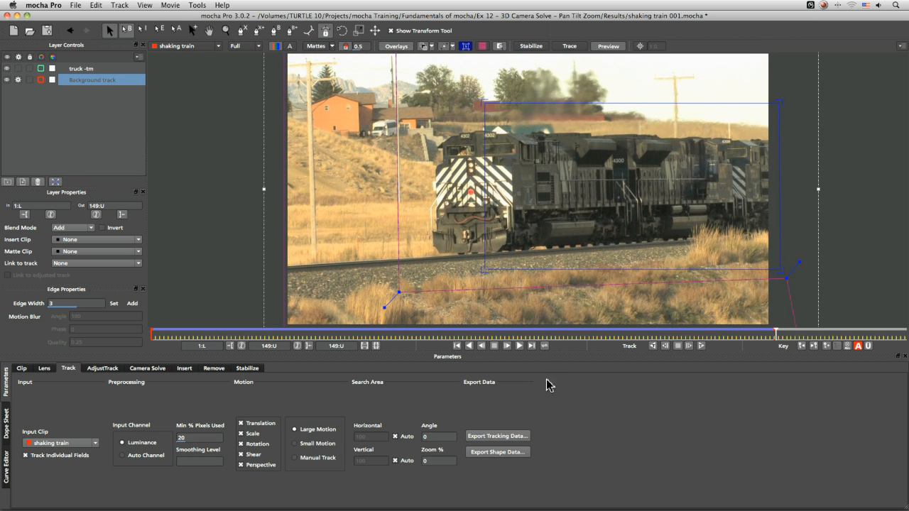
- Play back the tracked clip, then set the Camera Solve camera type to Pan Tilt Zoom
left_click(469, 346)
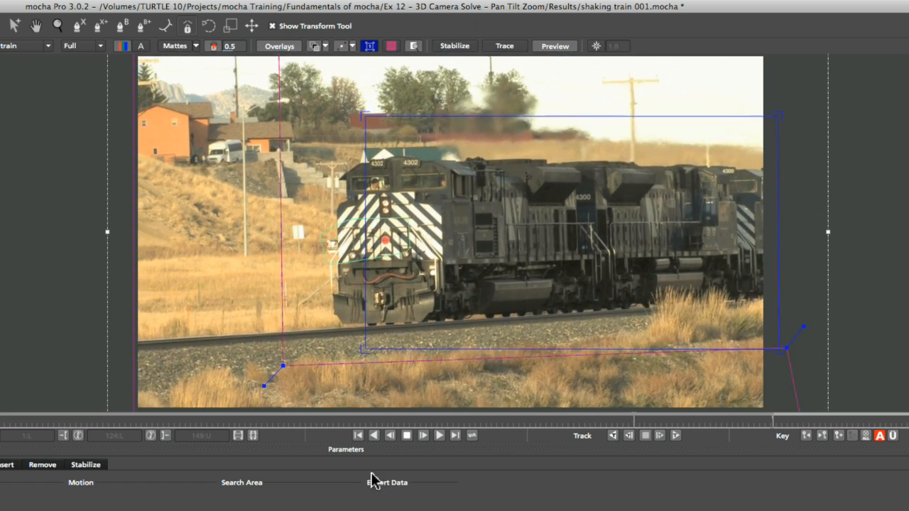
left_click(407, 435)
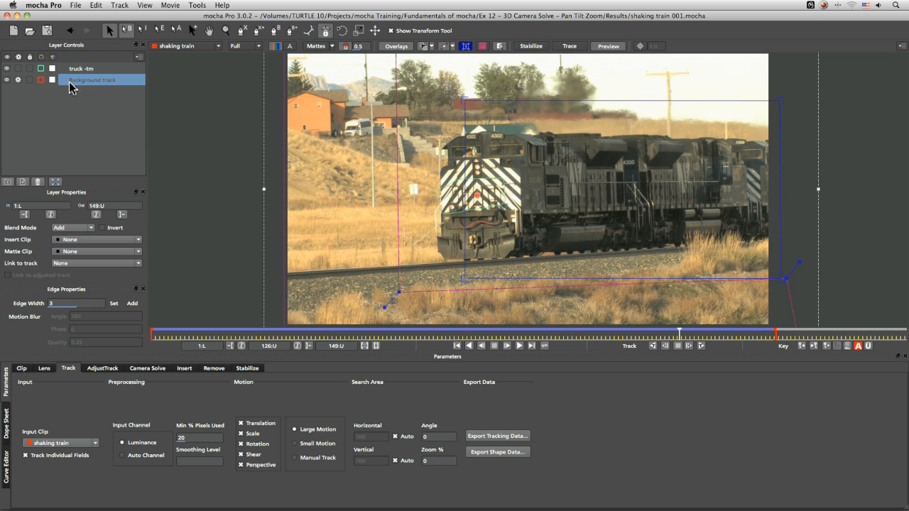
left_click(166, 365)
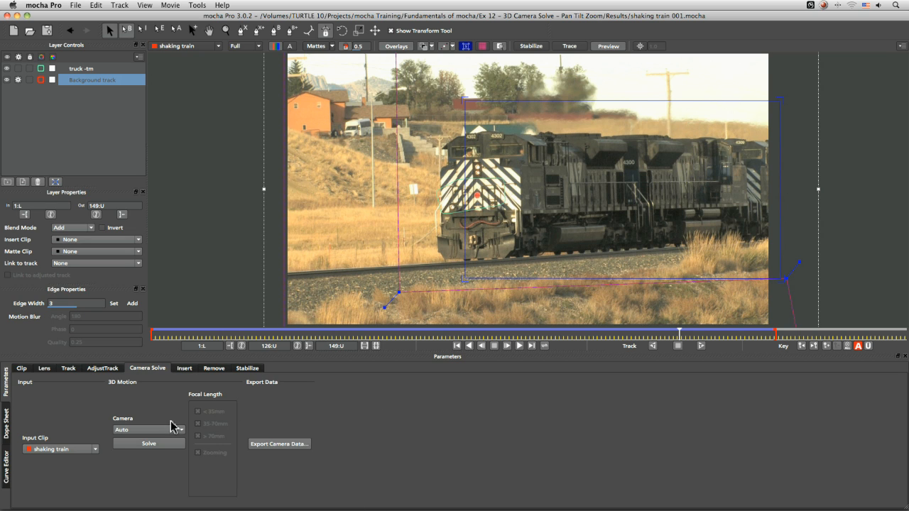
left_click(178, 430)
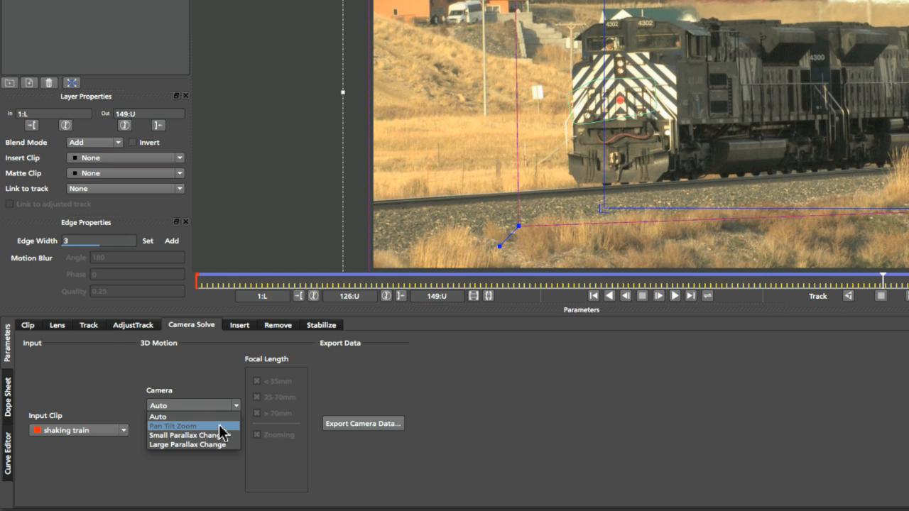
left_click(220, 426)
left_click(192, 406)
left_click(202, 417)
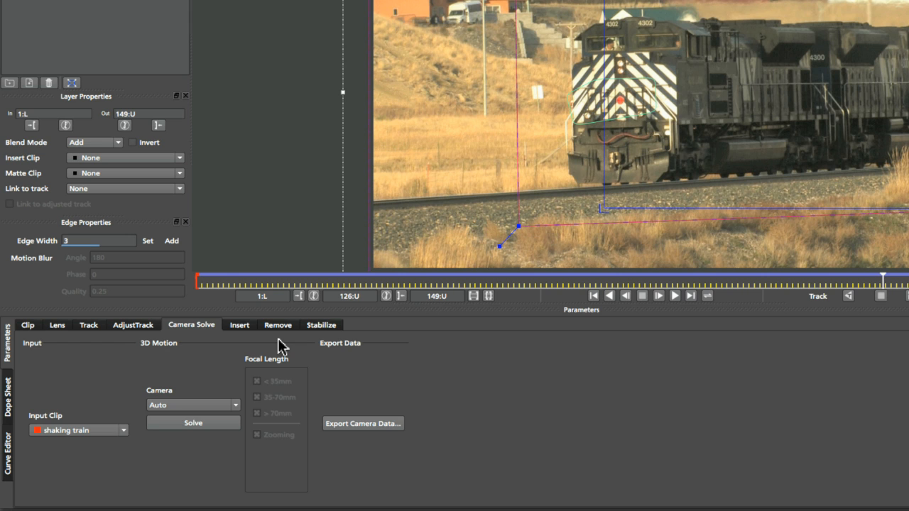
left_click(230, 405)
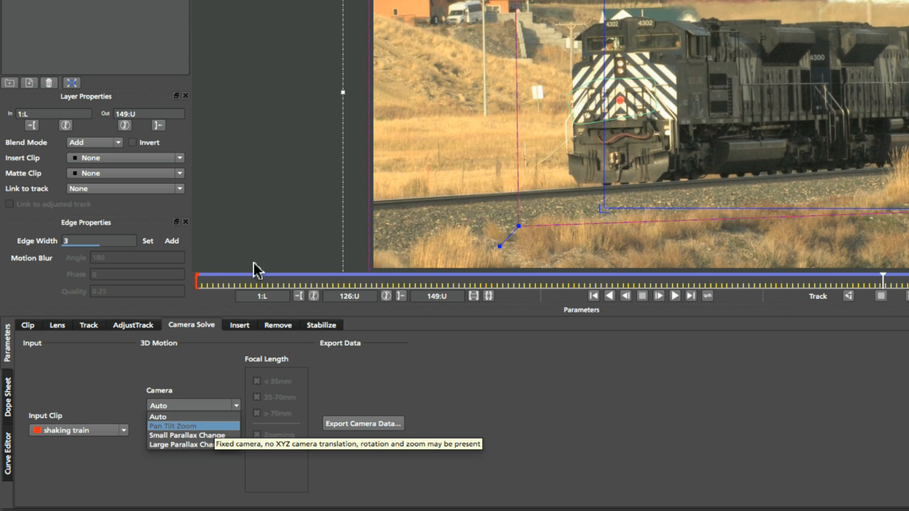
left_click(227, 426)
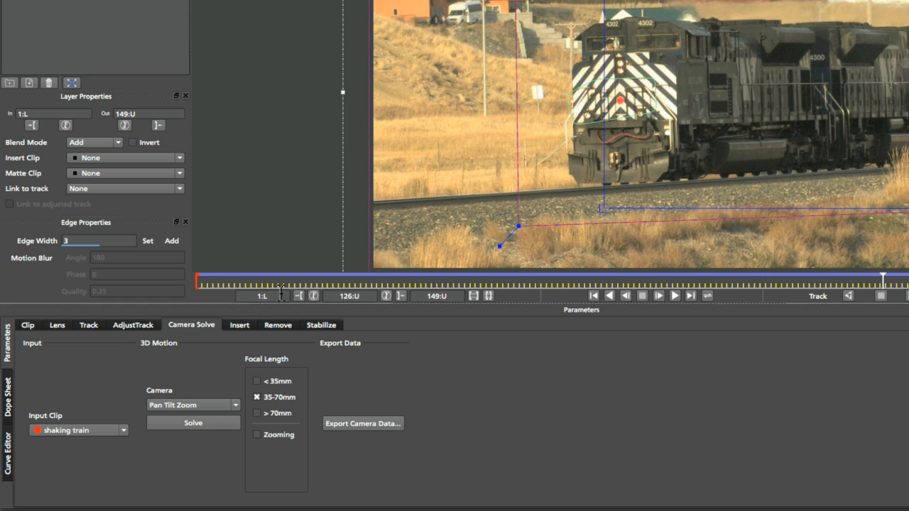
- Enable the > 70mm focal length option in addition to 35-70mm
left_click_drag(280, 284, 369, 282)
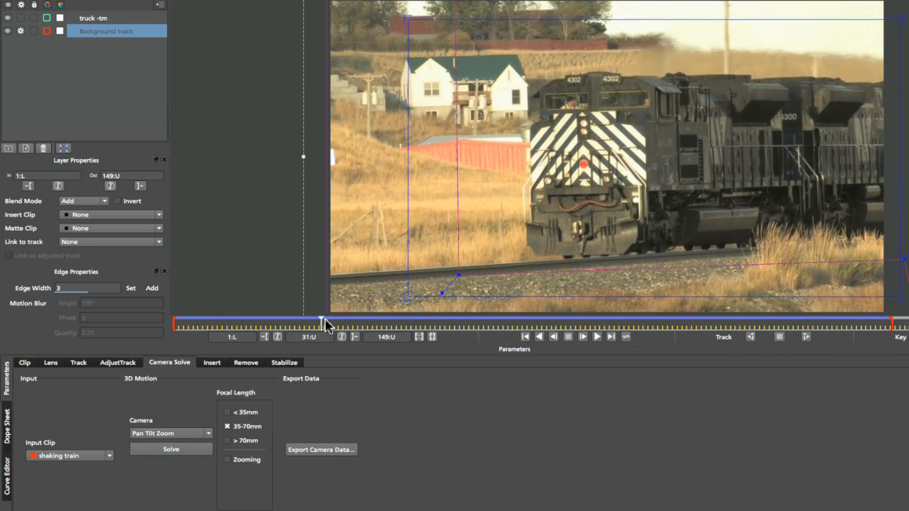
left_click_drag(324, 325, 398, 323)
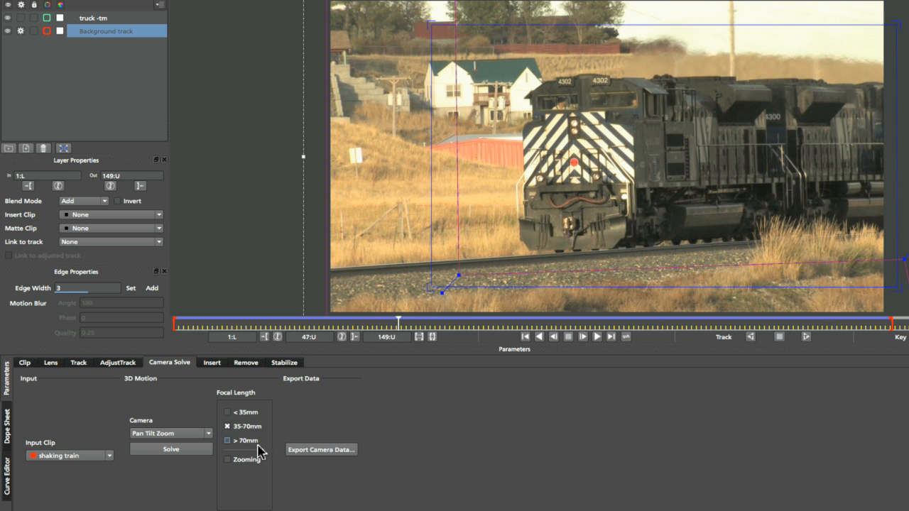
left_click_drag(399, 320, 229, 343)
left_click_drag(305, 322, 174, 325)
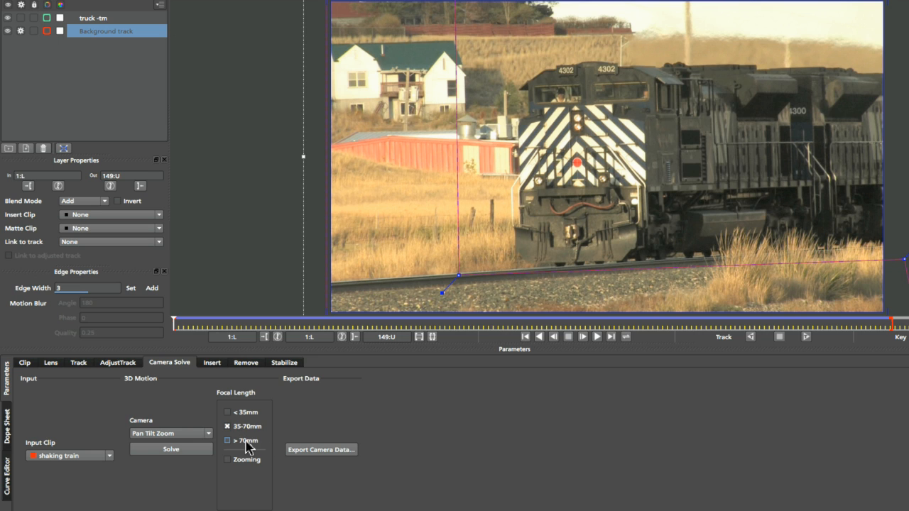
left_click(256, 441)
left_click_drag(203, 326, 311, 326)
left_click(238, 463)
left_click(246, 466)
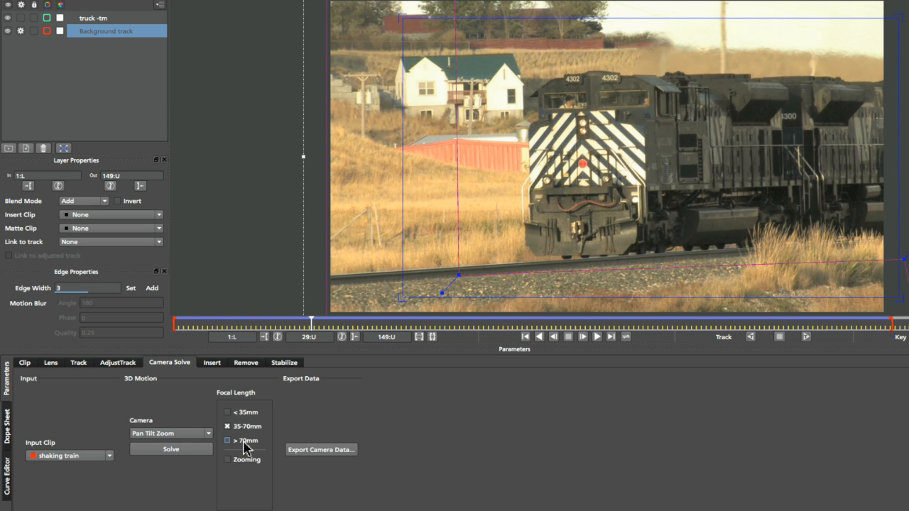
- Run the camera solve, then enable Zooming and solve the camera again
left_click(182, 452)
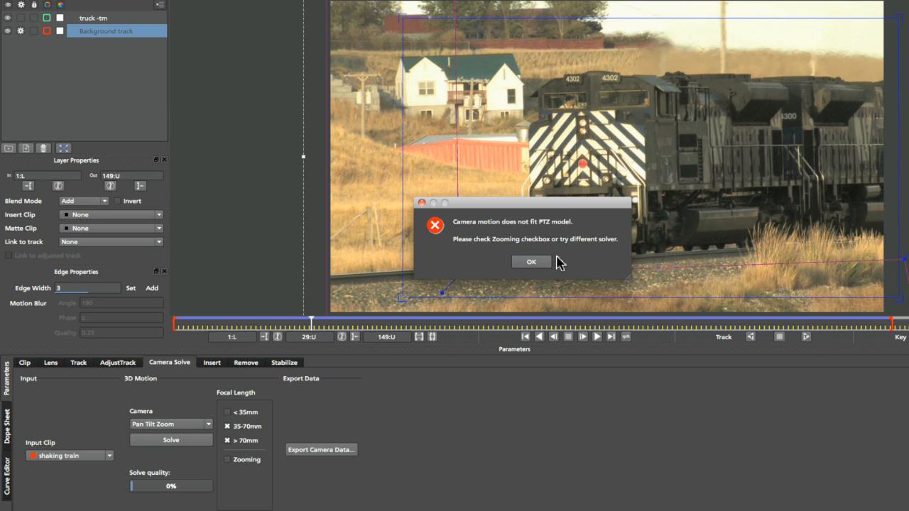
left_click(533, 263)
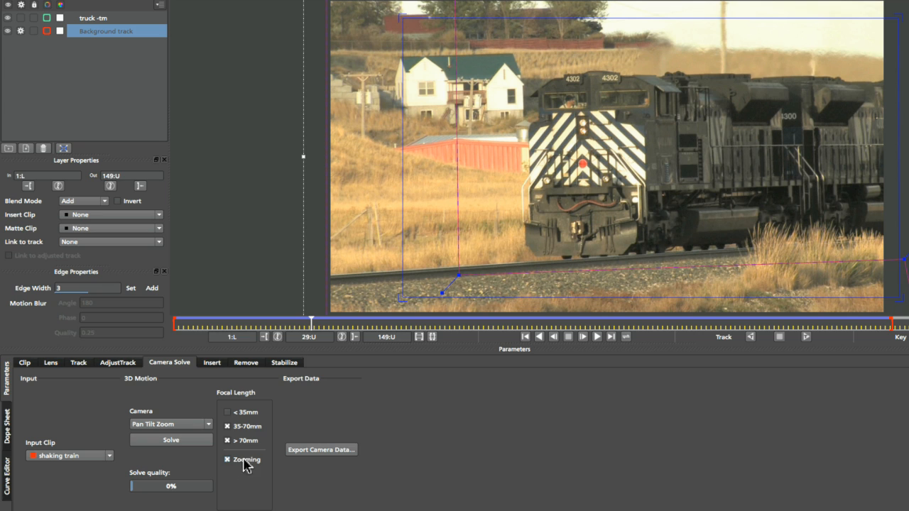
left_click(179, 442)
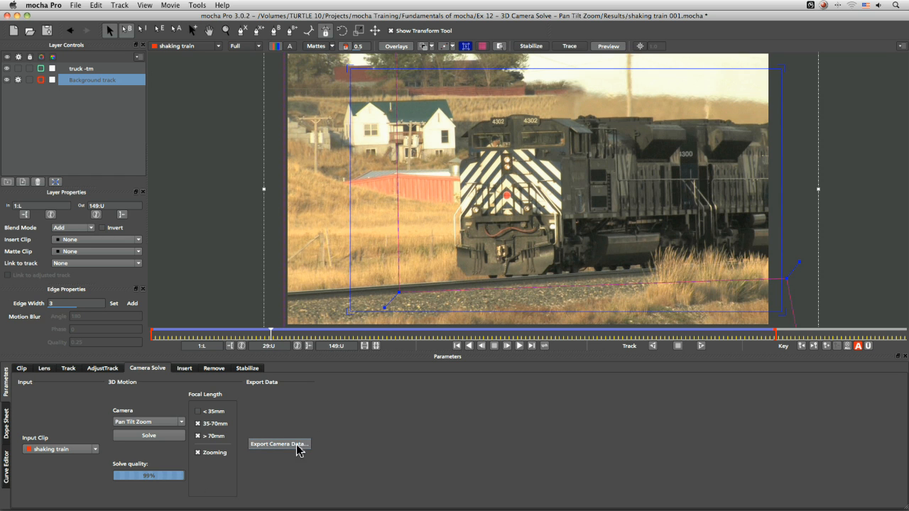
- Export the camera solve as After Effects 3D Motion Data (*.txt) and copy it to the clipboard
left_click(298, 447)
left_click_drag(407, 234, 386, 94)
left_click(443, 113)
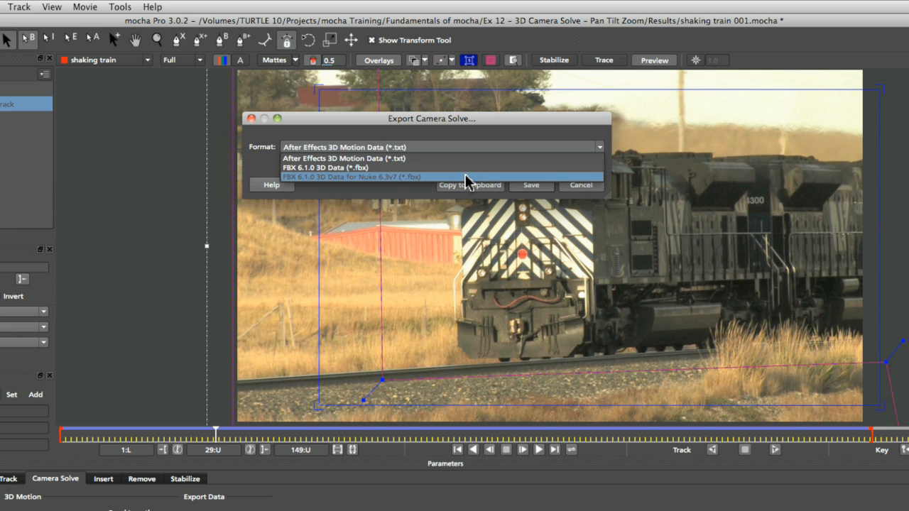
left_click(417, 147)
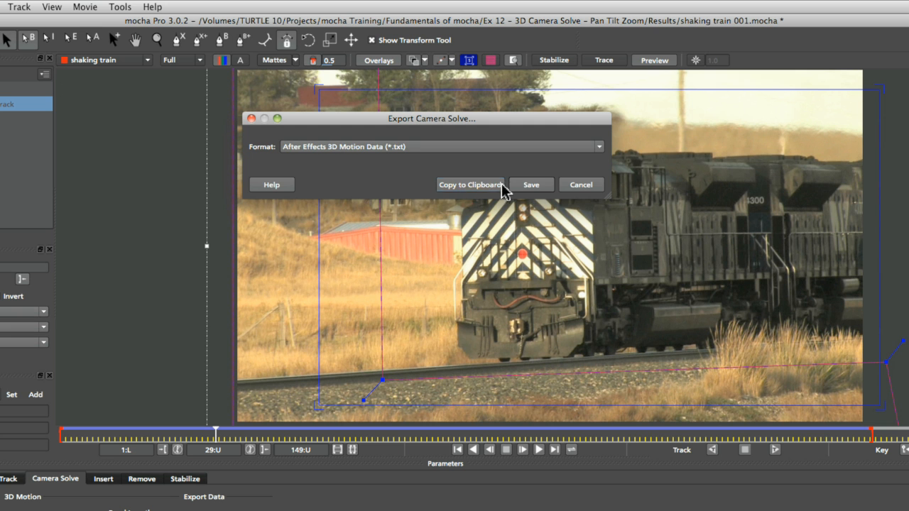
left_click(466, 186)
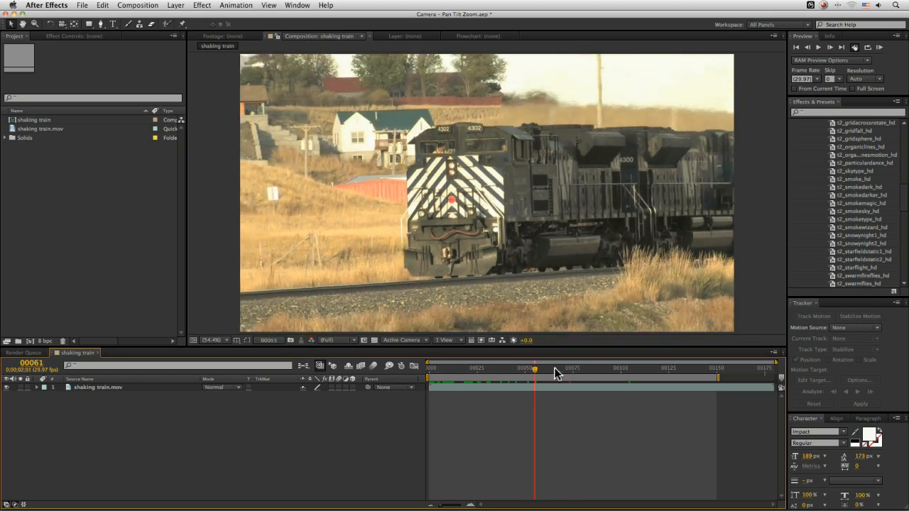
- Switch to After Effects, return to the first frame, save the project and paste the mocha camera into the shaking train composition
left_click_drag(541, 366, 375, 373)
key("super+s")
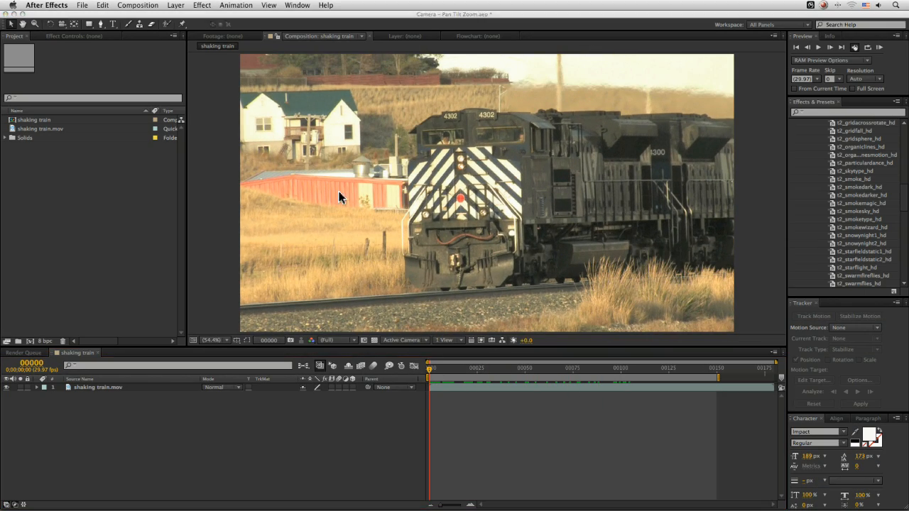
left_click(101, 5)
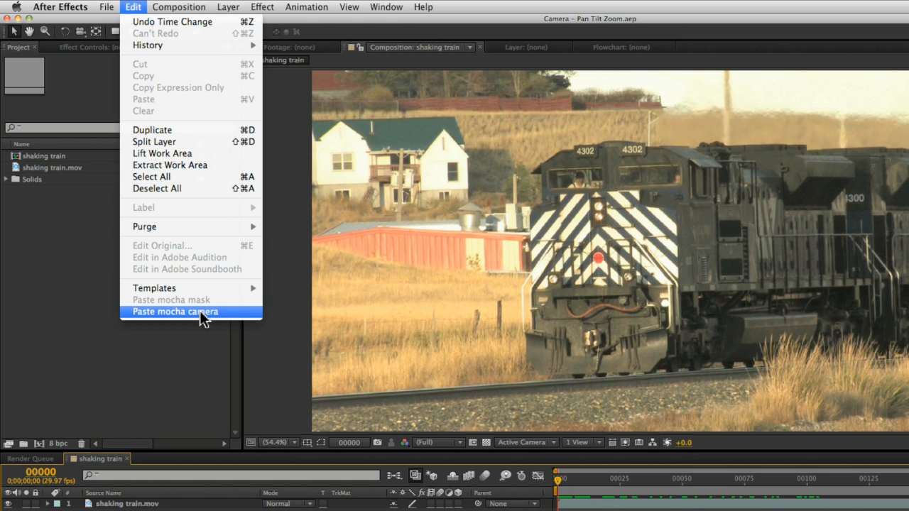
left_click(228, 313)
- Scrub the timeline and step through the mocha null layers to see where each sits in the shot
left_click_drag(429, 369, 516, 370)
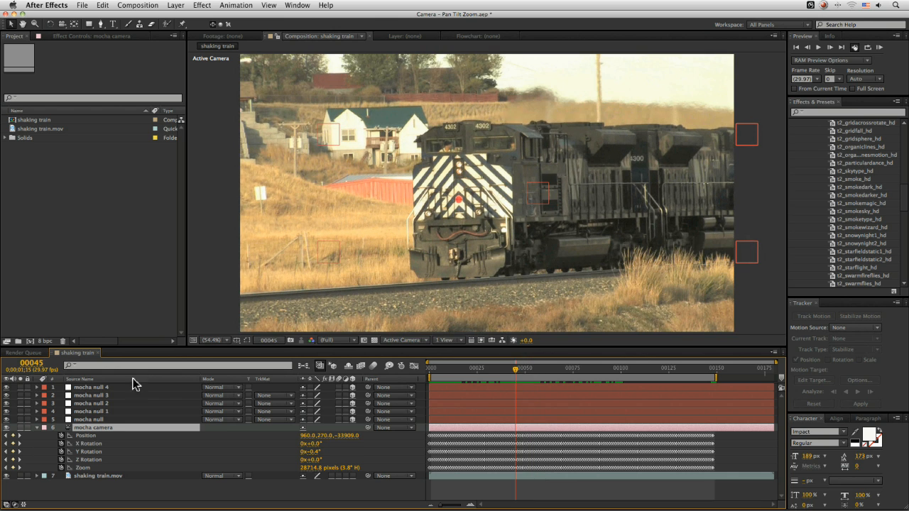
left_click(93, 420)
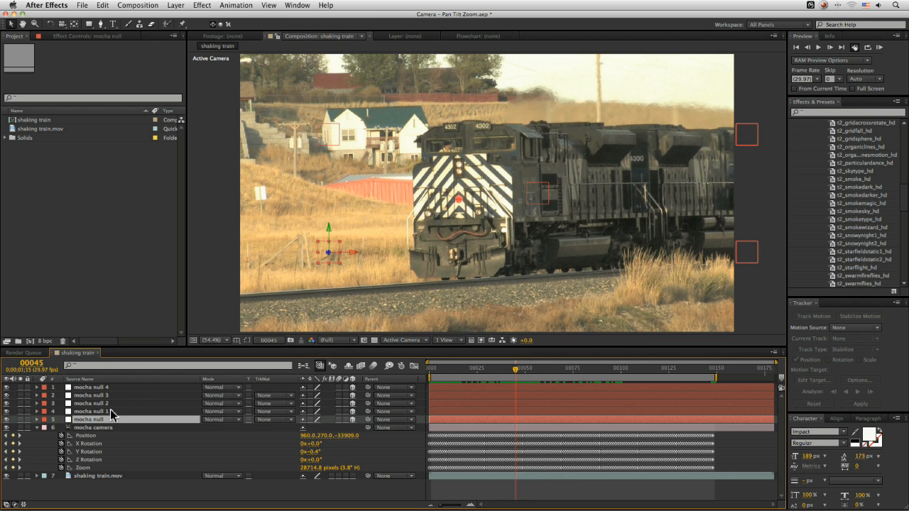
key("super+Up")
key("super+Up")
key("super+Up")
key("super+Up")
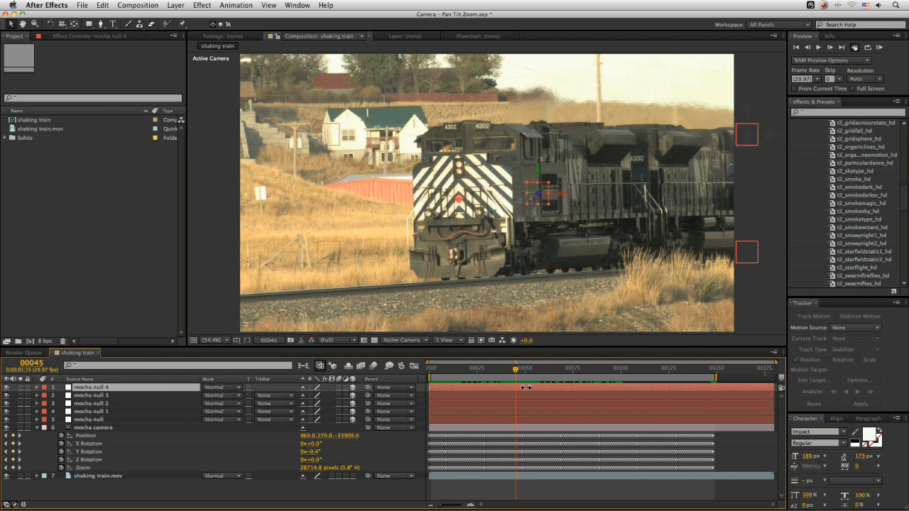
left_click(104, 420)
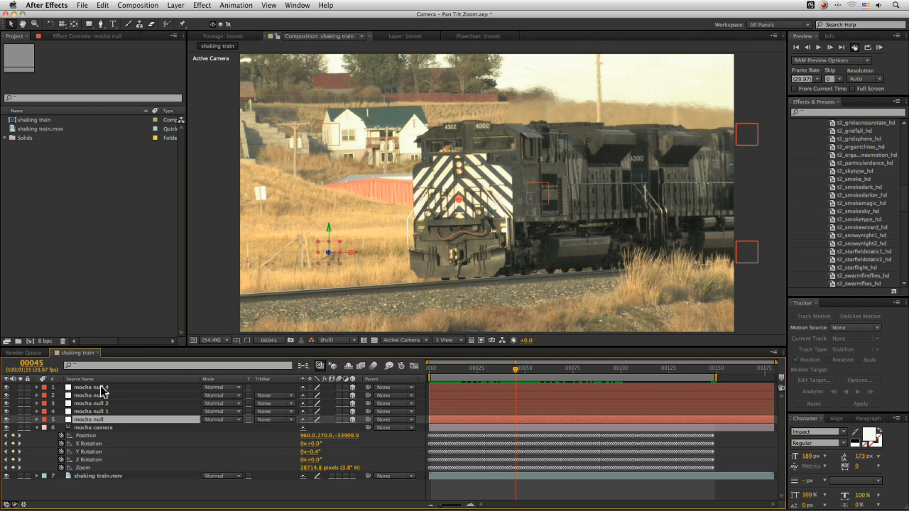
- Select the five mocha null layers and set their label colour to Cyan
left_click(101, 390, "shift")
left_click(44, 395)
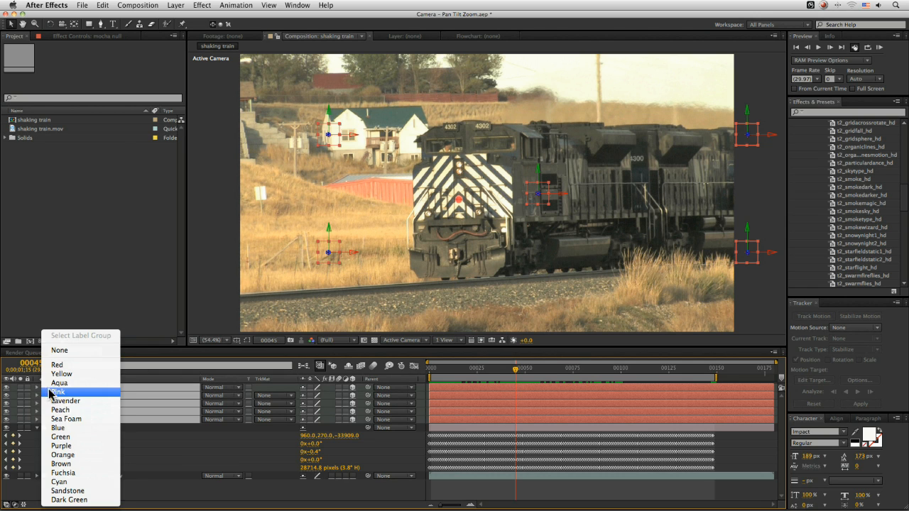
left_click(83, 422)
left_click(128, 419)
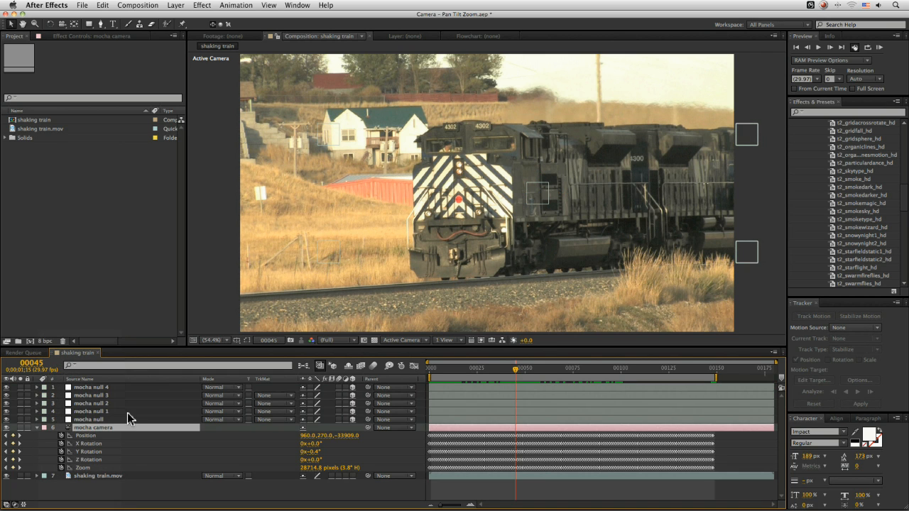
left_click(106, 389, "shift")
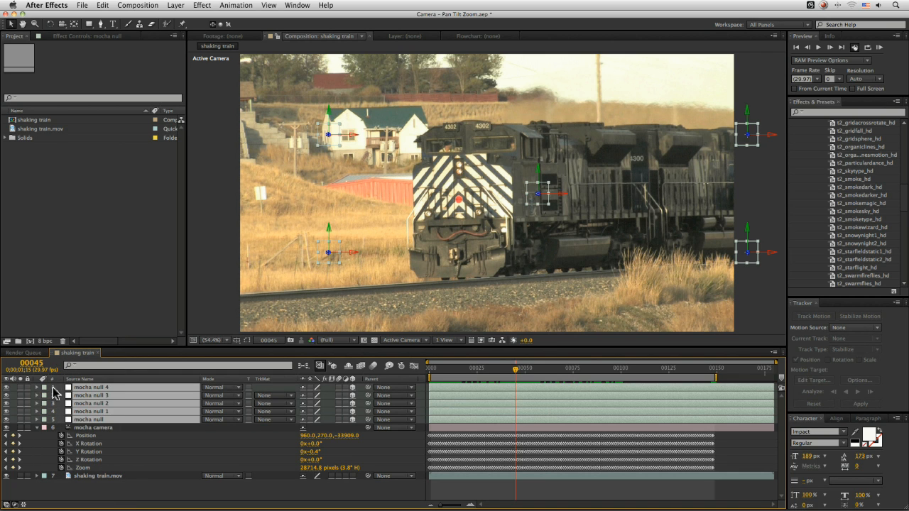
left_click(44, 394)
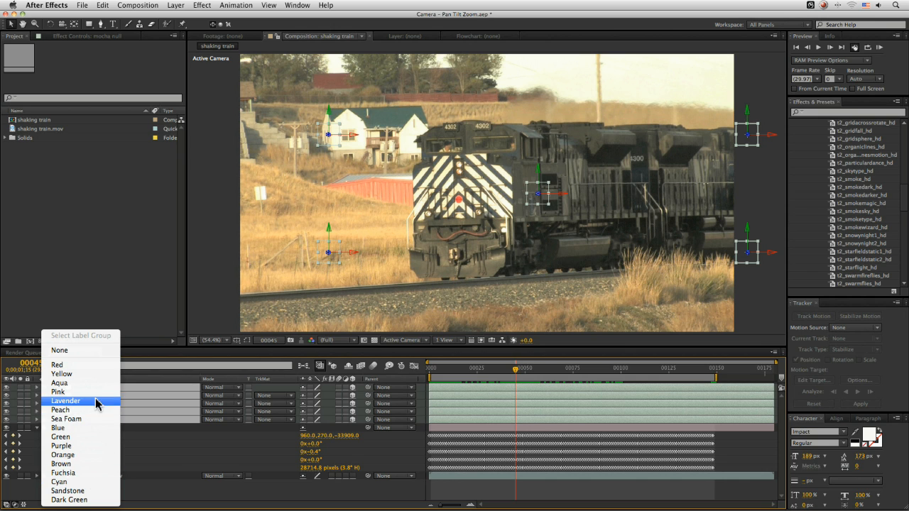
left_click(99, 482)
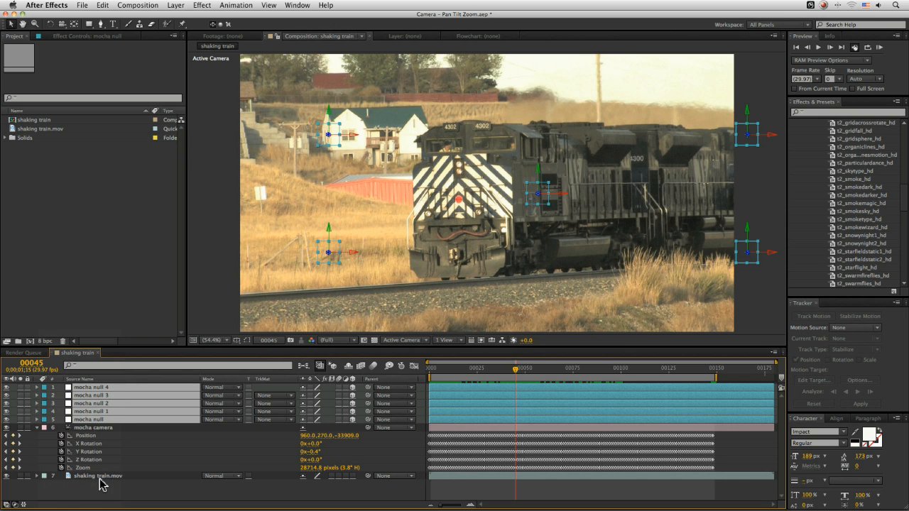
- Scrub through the clip to check how the nulls follow the background, ending at frame 39
left_click(137, 418)
left_click(137, 388)
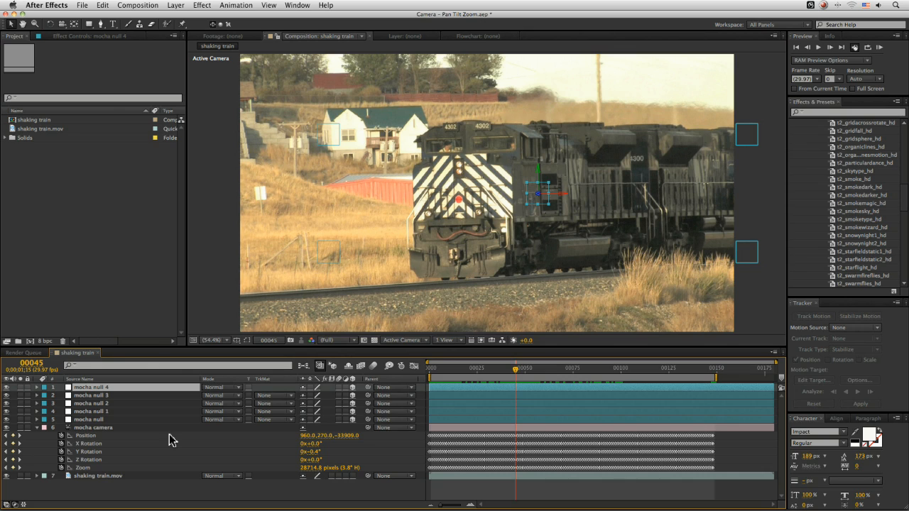
left_click_drag(443, 375, 698, 380)
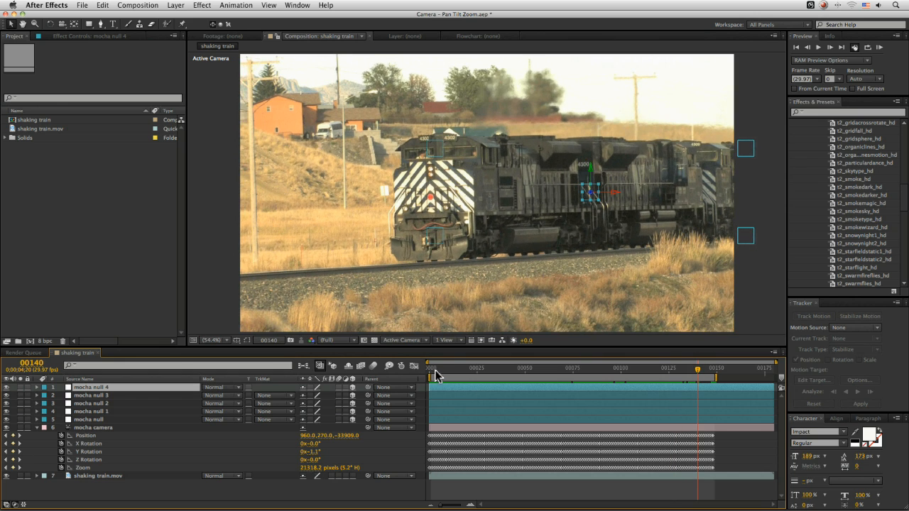
left_click(434, 375)
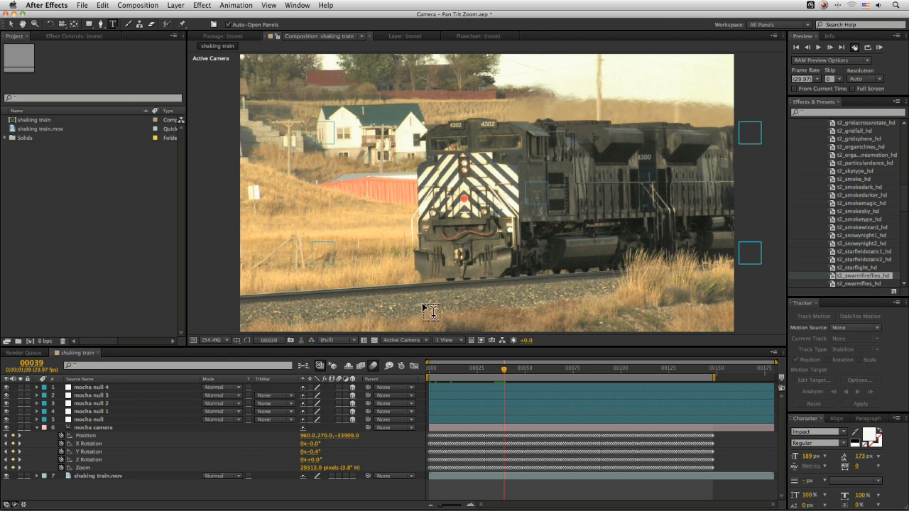
- Add a TEST text layer and move it onto the gravel below the train
left_click(412, 303)
type("TEST")
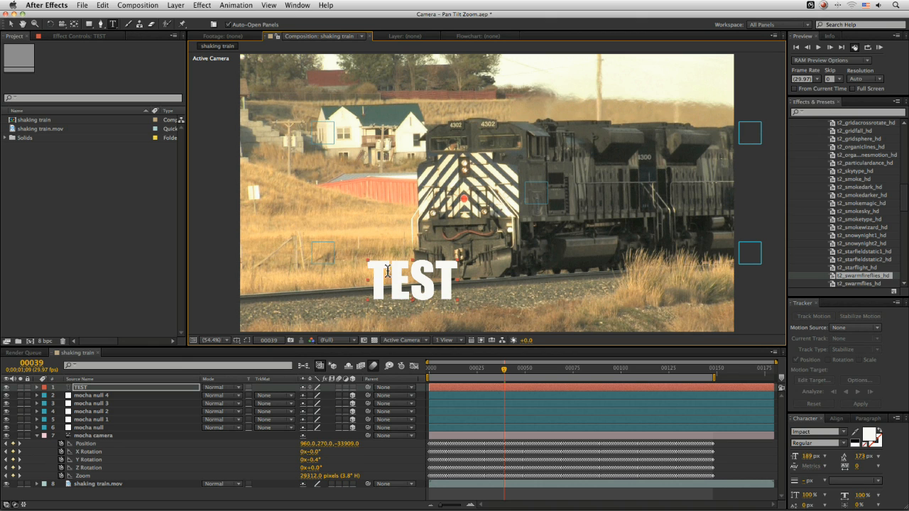
type("v")
left_click_drag(417, 287, 451, 299)
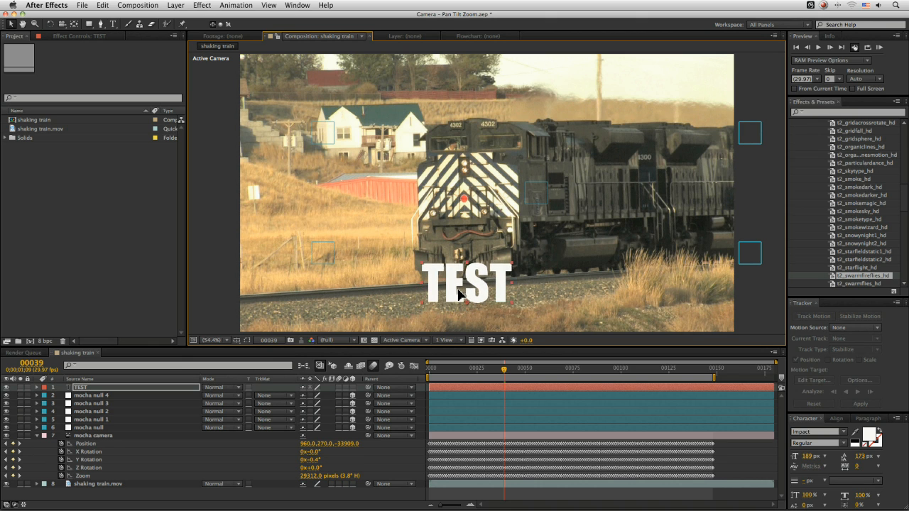
- Make the TEST layer 3D and reposition it just above the tracks
left_click(352, 388)
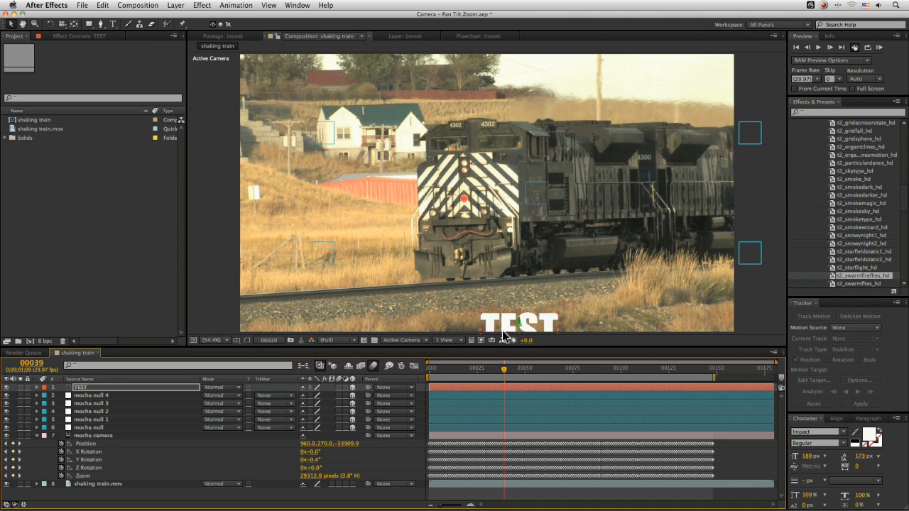
left_click_drag(506, 325, 491, 283)
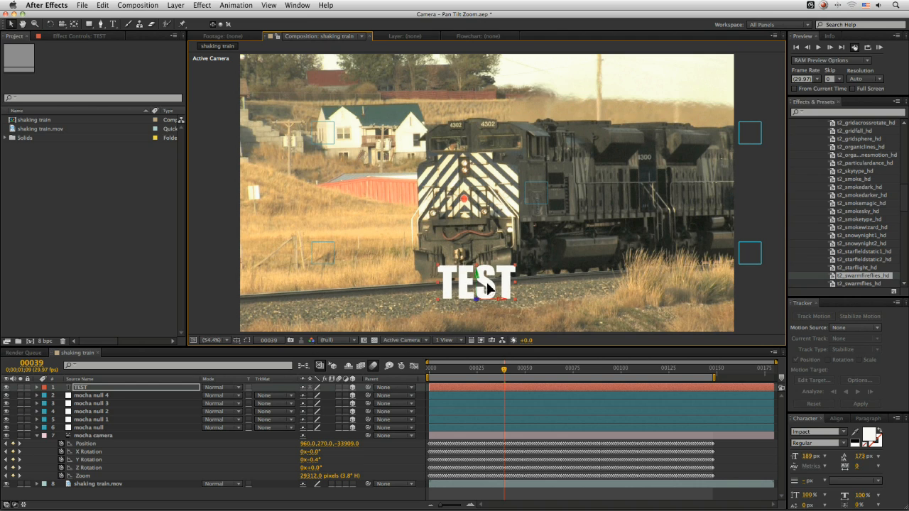
- Preview the composition with the text, return to the first frame and save the project
key("KP_0")
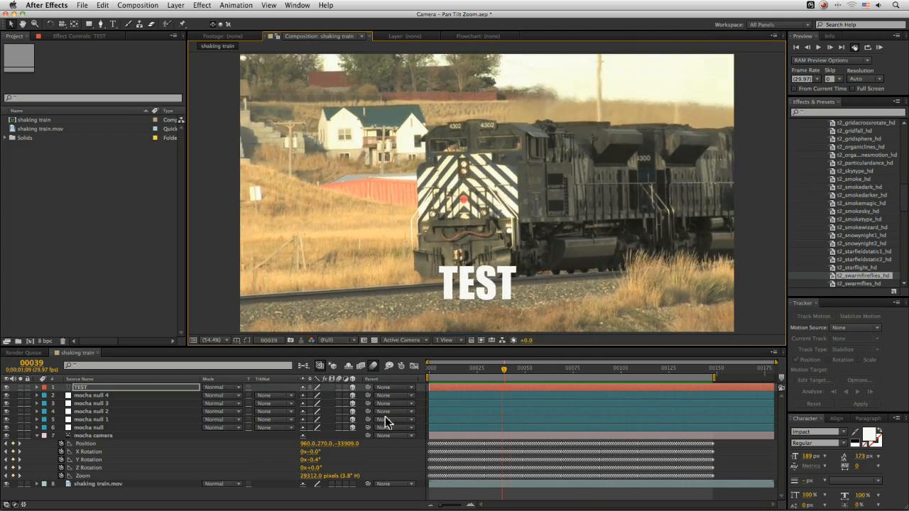
key("space")
left_click(431, 369)
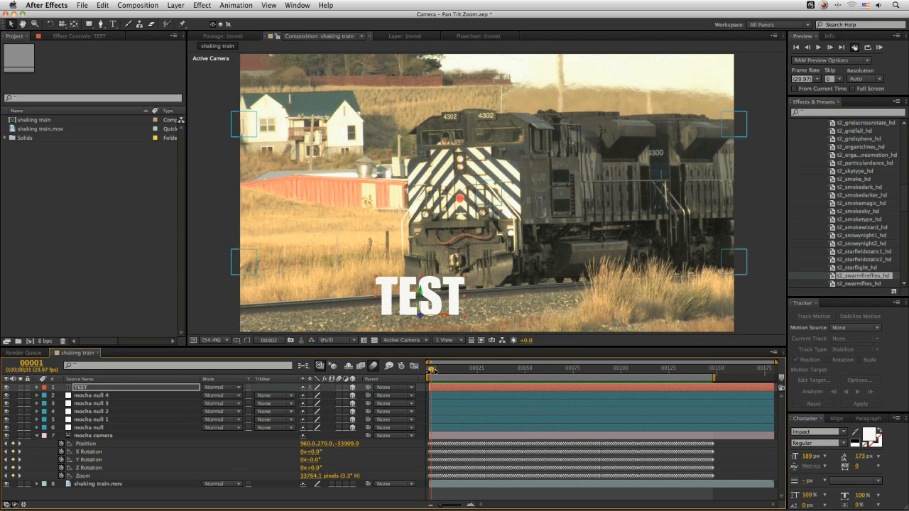
key("super+s")
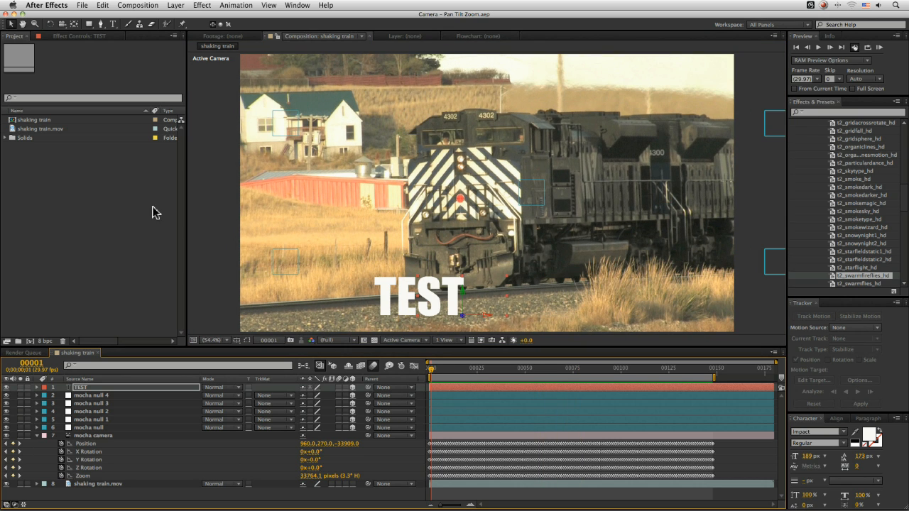
- Create a new solid layer named Particles
left_click(81, 5)
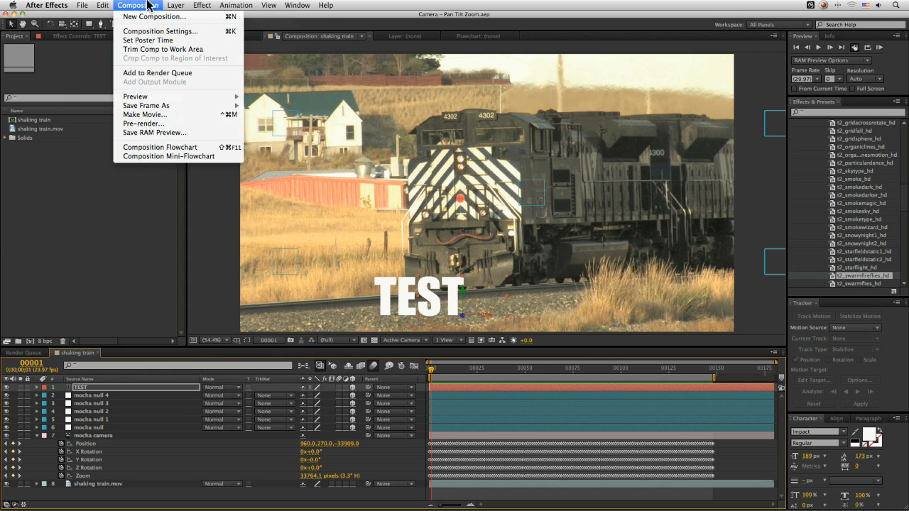
mouse_move(176, 6)
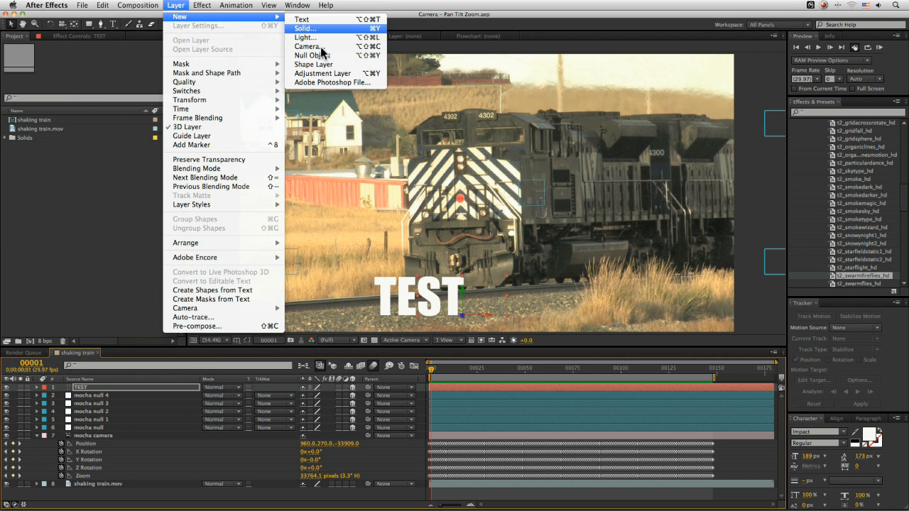
left_click(339, 31)
type("Particles")
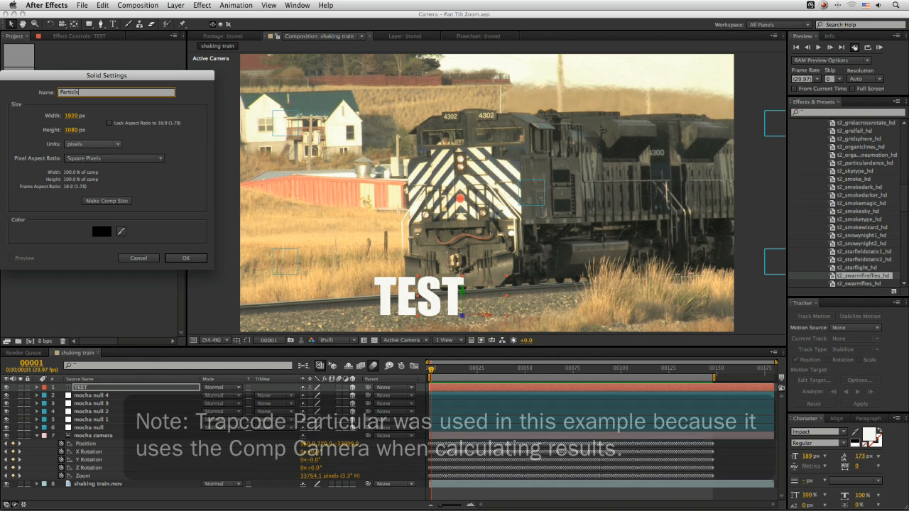
key("Return")
- Apply the t2_swarmfireflies_hd Particular preset to the Particles layer and scrub to preview it
left_click_drag(864, 275, 501, 291)
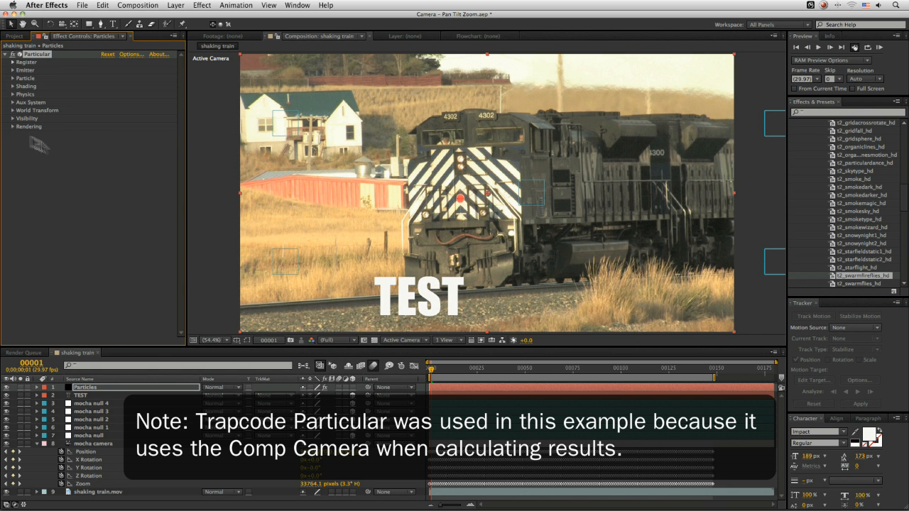
left_click_drag(446, 370, 697, 367)
left_click_drag(561, 373, 538, 371)
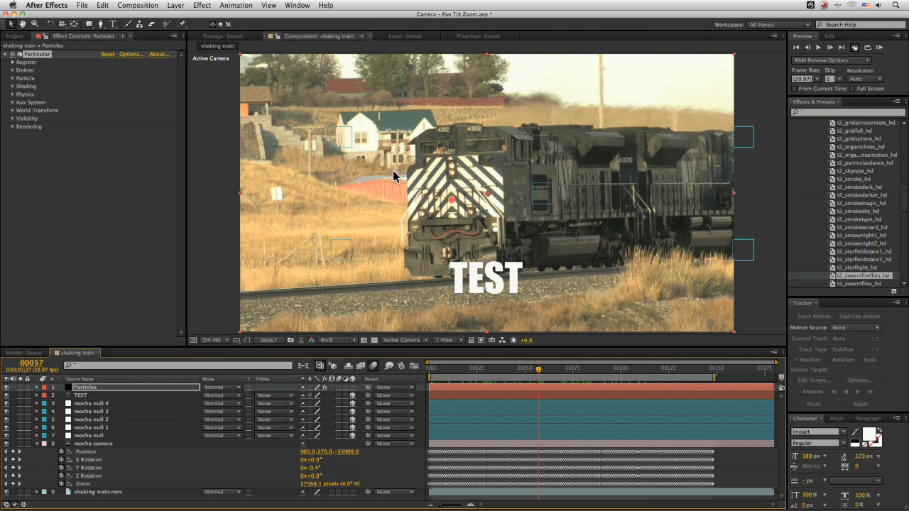
left_click_drag(511, 370, 536, 370)
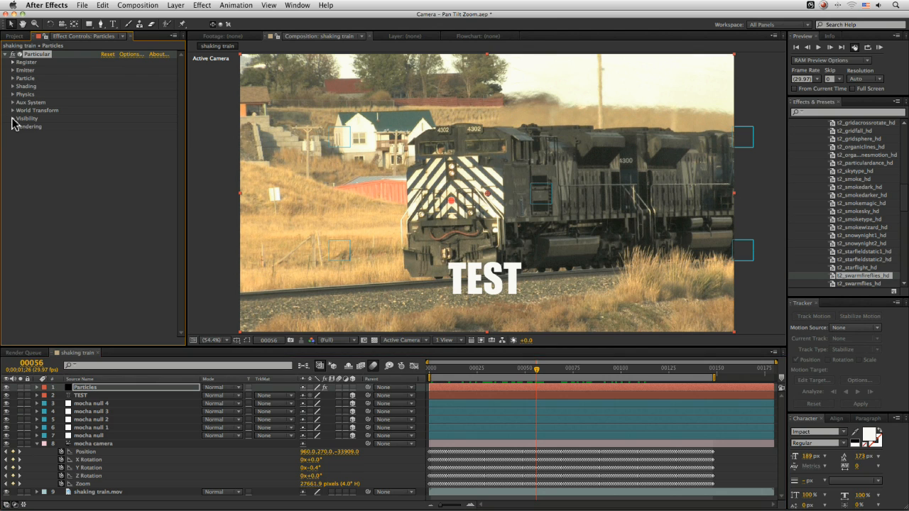
- Set Particular's Visibility Far Vanish to 40000
left_click(12, 119)
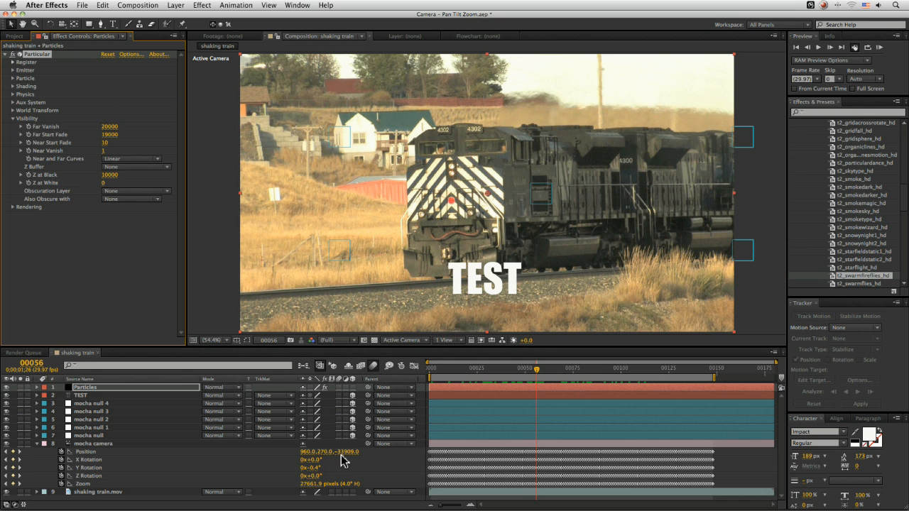
left_click(111, 127)
type("40000")
key("Return")
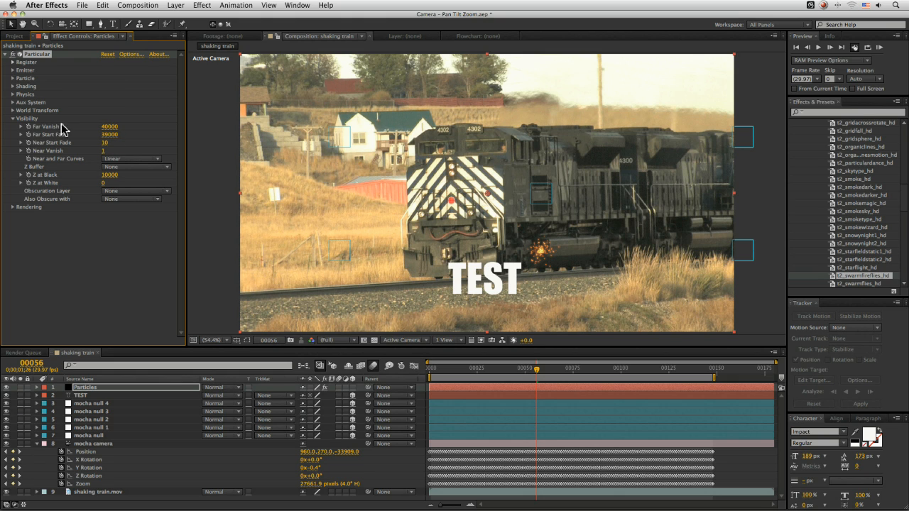
- Move the emitter's Position XY to about 250, 590 and enlarge its emitter size to about 460 × 380 × 840
left_click(14, 118)
left_click_drag(552, 372, 504, 374)
left_click(12, 70)
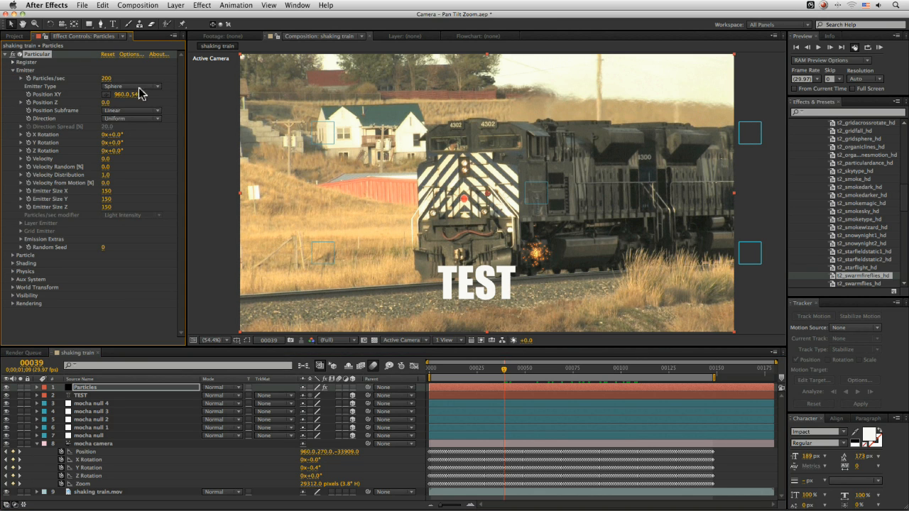
left_click_drag(122, 95, 175, 97)
left_click_drag(105, 191, 137, 206)
- Set the emitter's Particles/sec to 300
left_click(107, 79)
type("300")
key("Return")
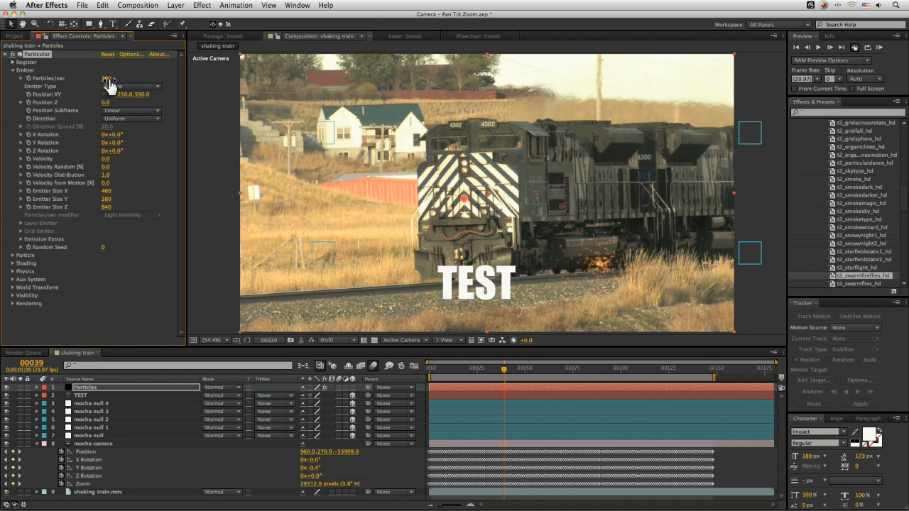
- Duplicate the Particles layer and move the copy's emitter Position XY to about 60, 140
left_click(97, 388)
key("super+d")
mouse_move(125, 95)
left_mouse_down()
mouse_move(59, 96)
mouse_move(122, 96)
mouse_move(107, 95)
mouse_move(128, 104)
mouse_move(39, 105)
mouse_move(150, 93)
mouse_move(133, 93)
left_mouse_up()
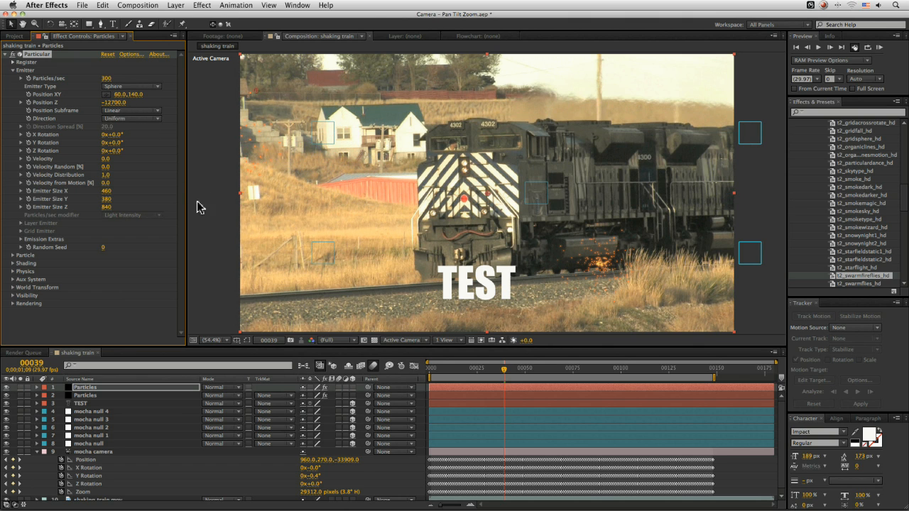
- Preview the composition from the first frame to check the text and particles following the camera move
left_click_drag(473, 374, 429, 375)
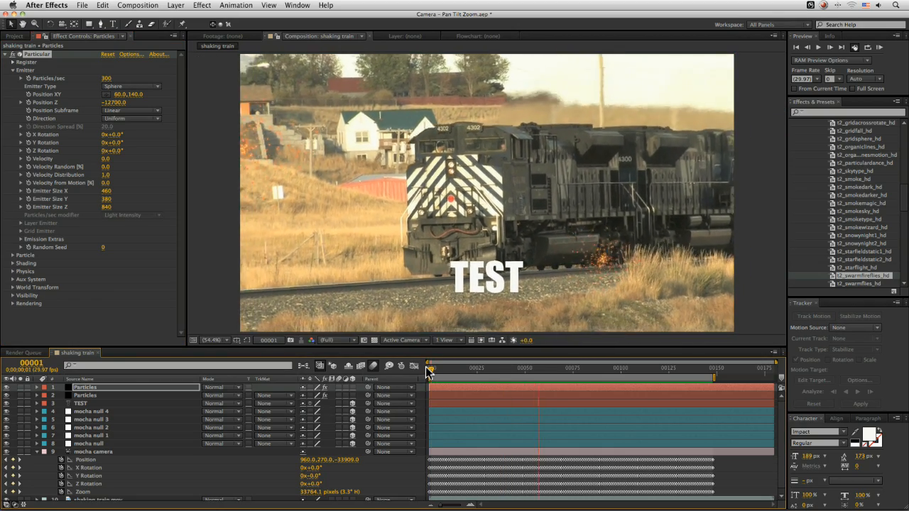
left_click(339, 388)
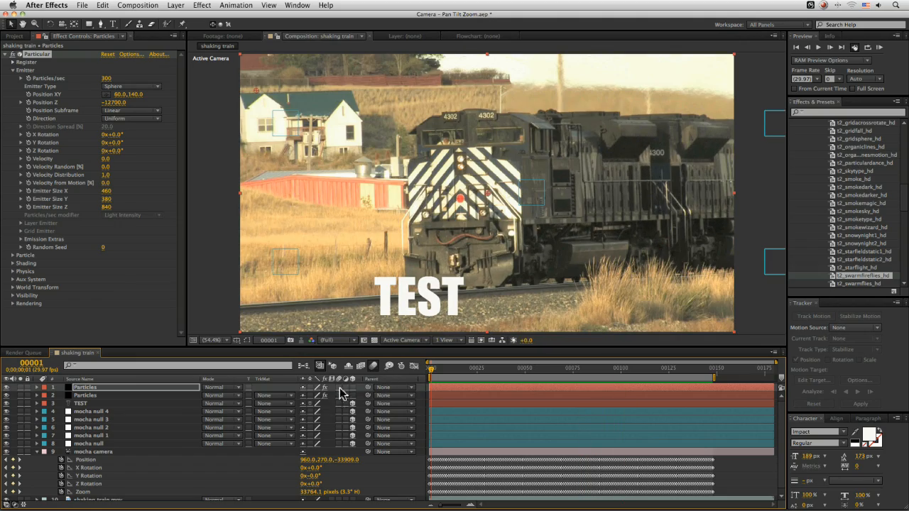
key("KP_0")
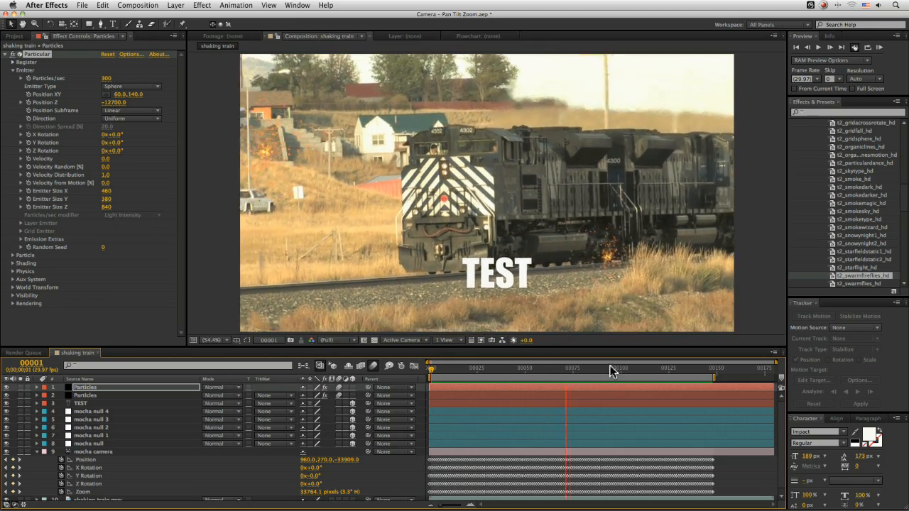
key("space")
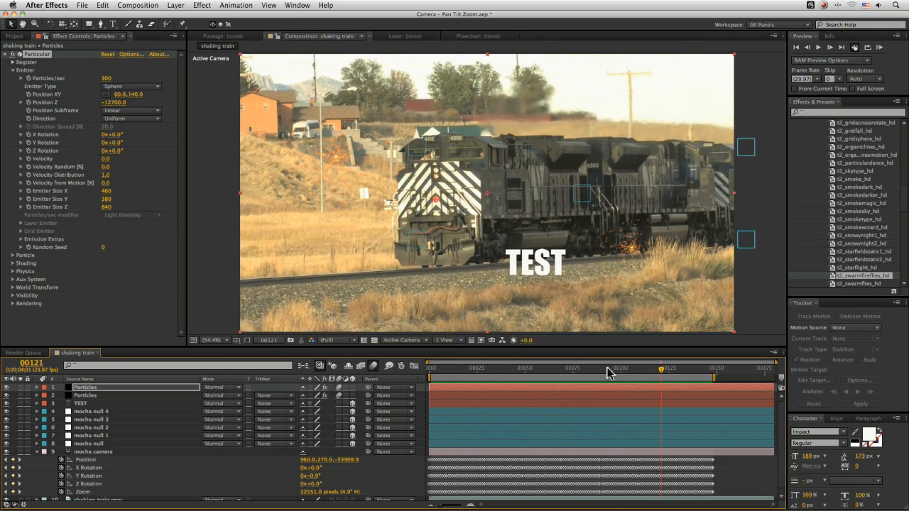
- Save the project and switch to another application
key("super+s")
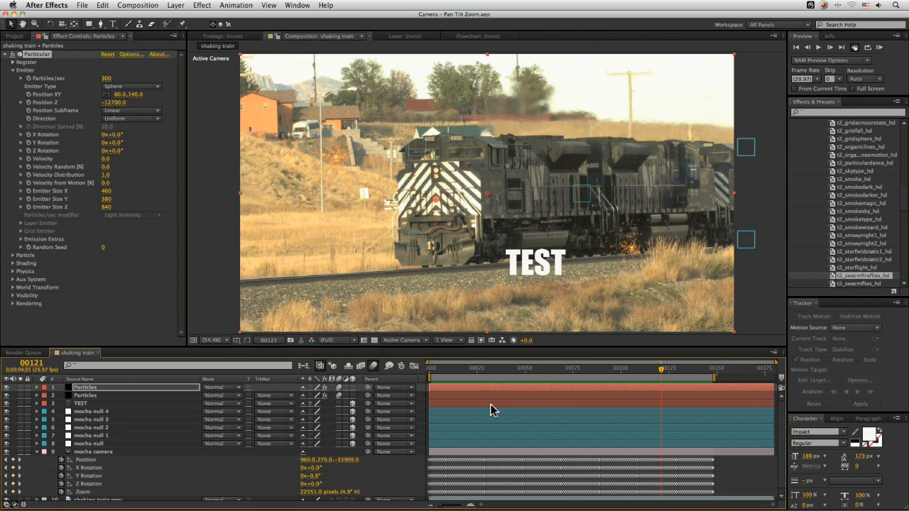
key("super+Tab")
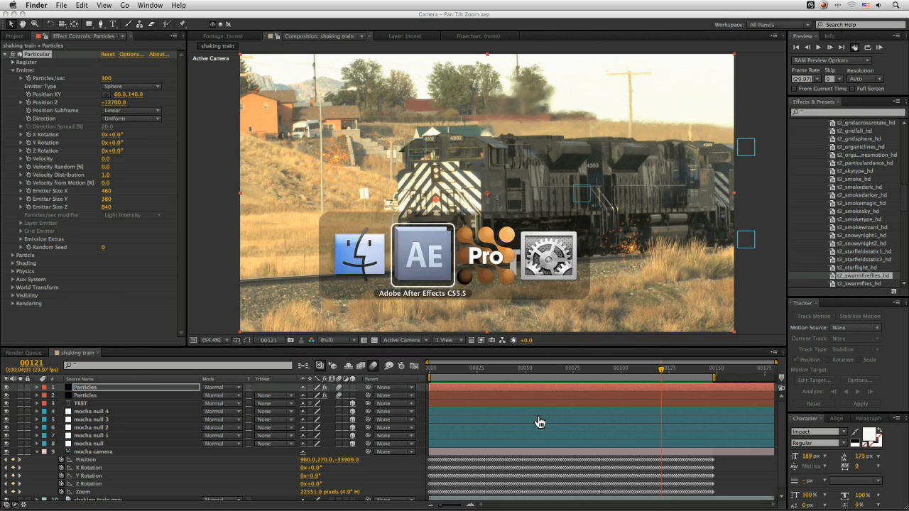